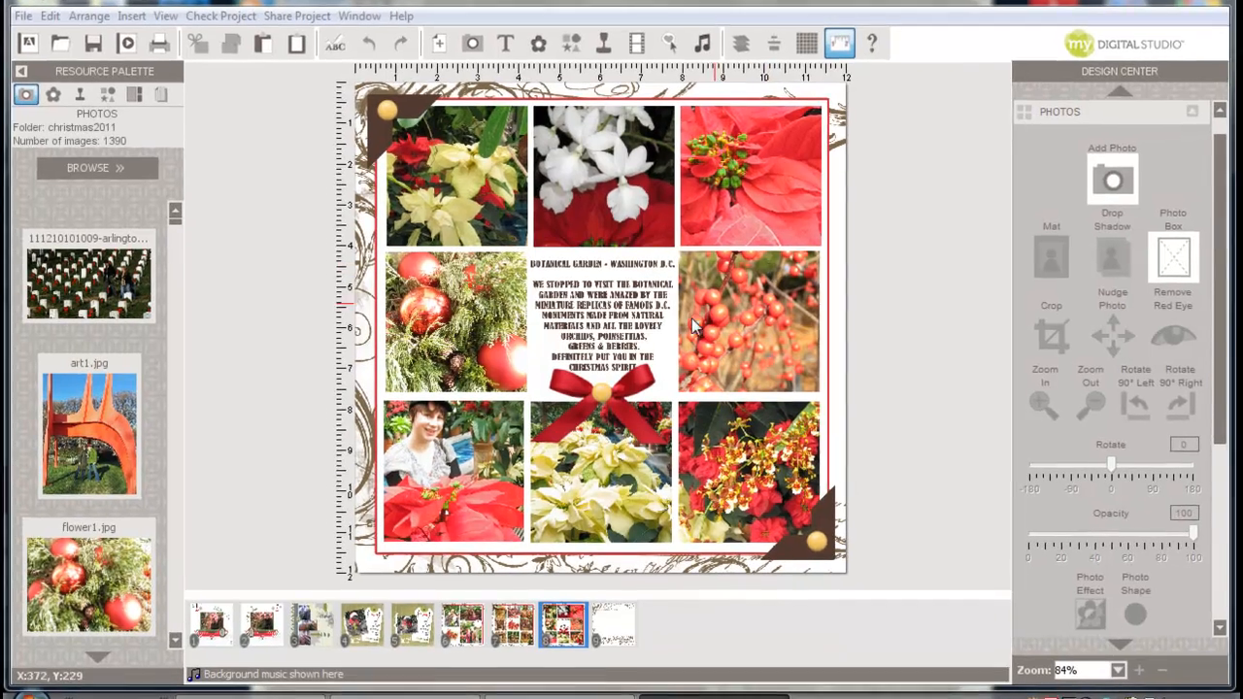
# Open the ninth page and arrange three empty photo boxes in a row along the upper part of the page
pyautogui.click(624, 626)
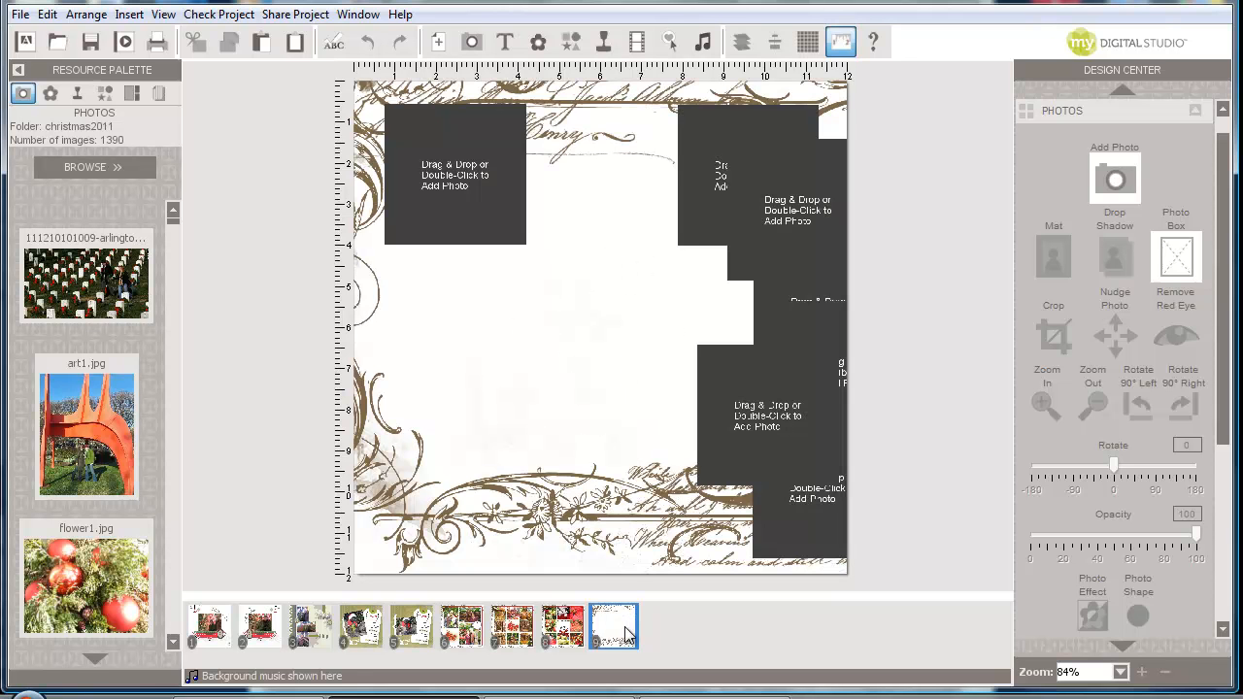
pyautogui.moveTo(477, 138); pyautogui.dragTo(497, 85)
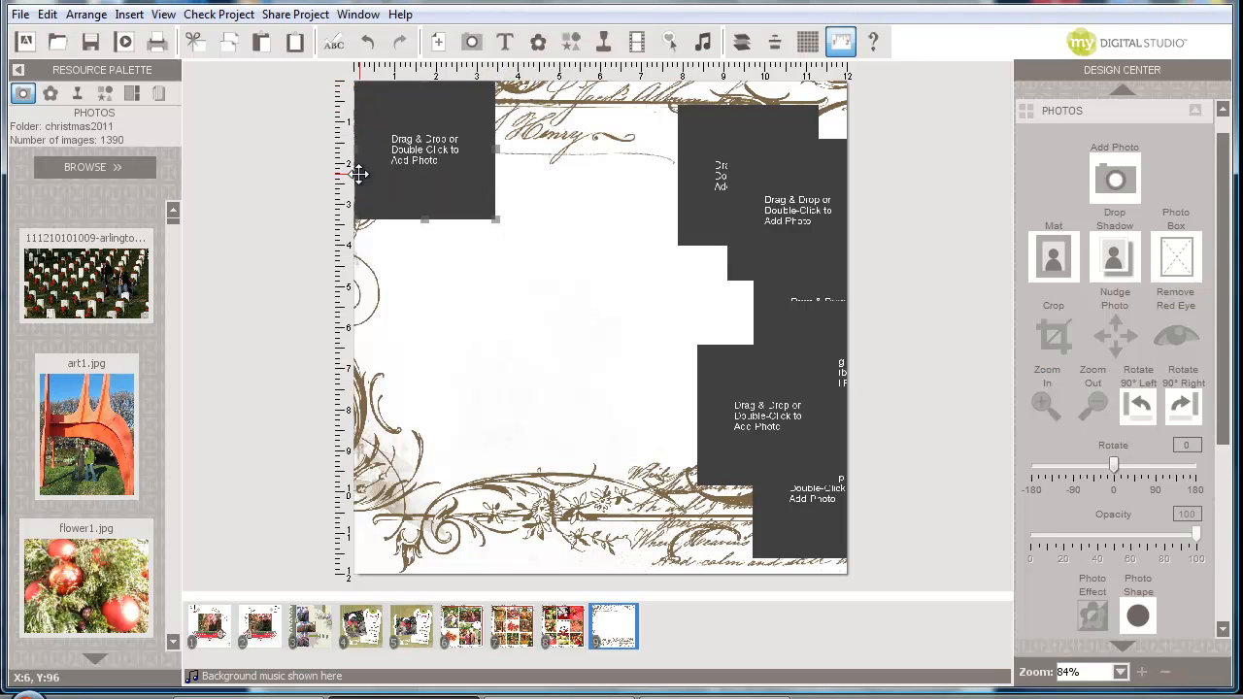
pyautogui.moveTo(432, 145); pyautogui.dragTo(469, 174)
pyautogui.moveTo(700, 148); pyautogui.dragTo(566, 157)
pyautogui.moveTo(781, 185); pyautogui.dragTo(741, 156)
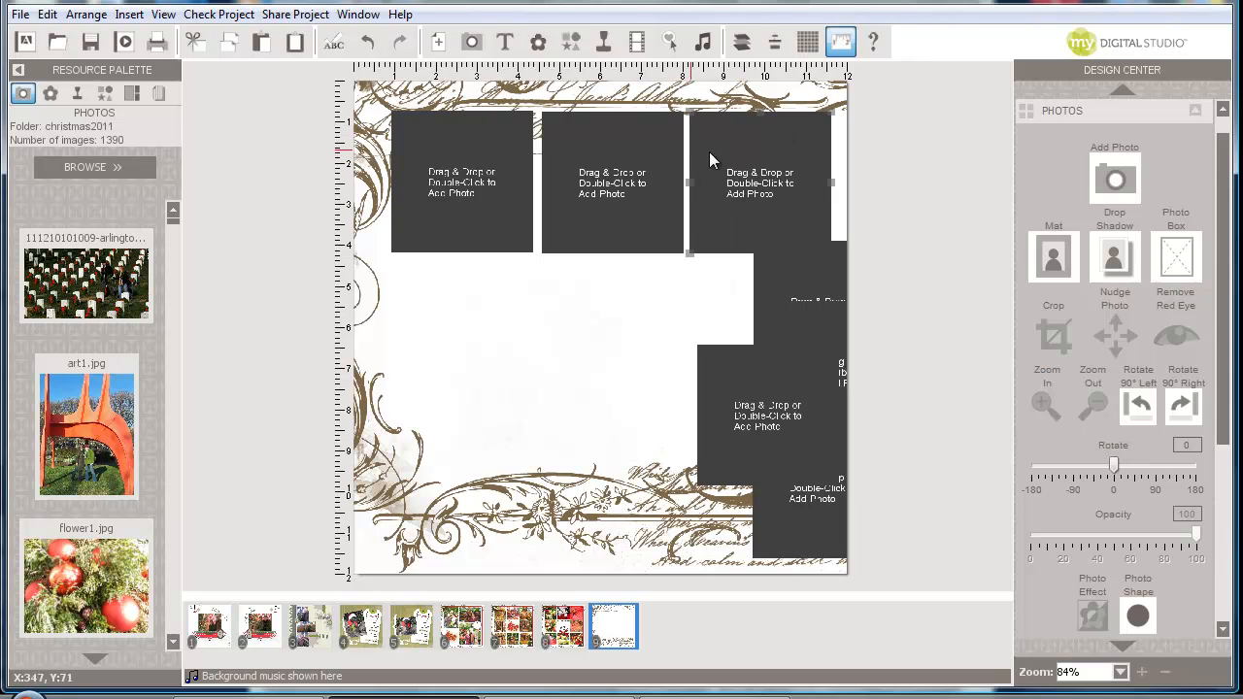
# Fill the three boxes in the row with flower1.jpg, flower2.jpg and flower3.jpg, in that order
pyautogui.moveTo(108, 591); pyautogui.dragTo(502, 141)
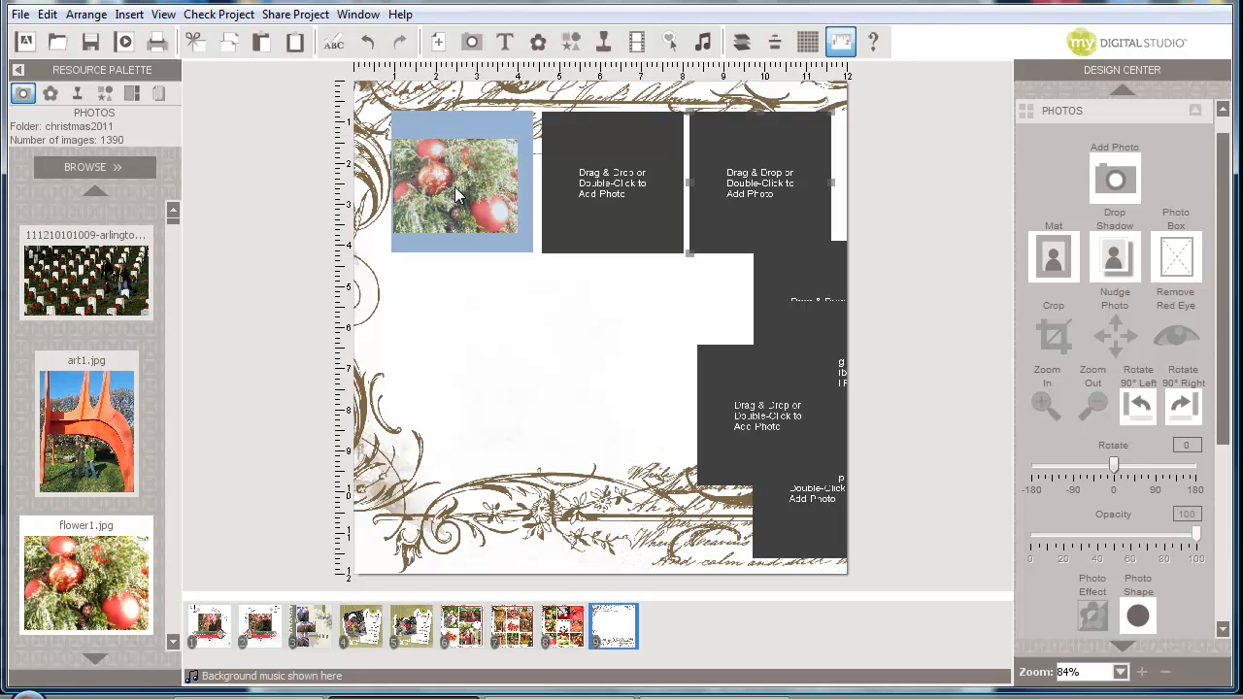
pyautogui.moveTo(456, 194); pyautogui.dragTo(455, 188)
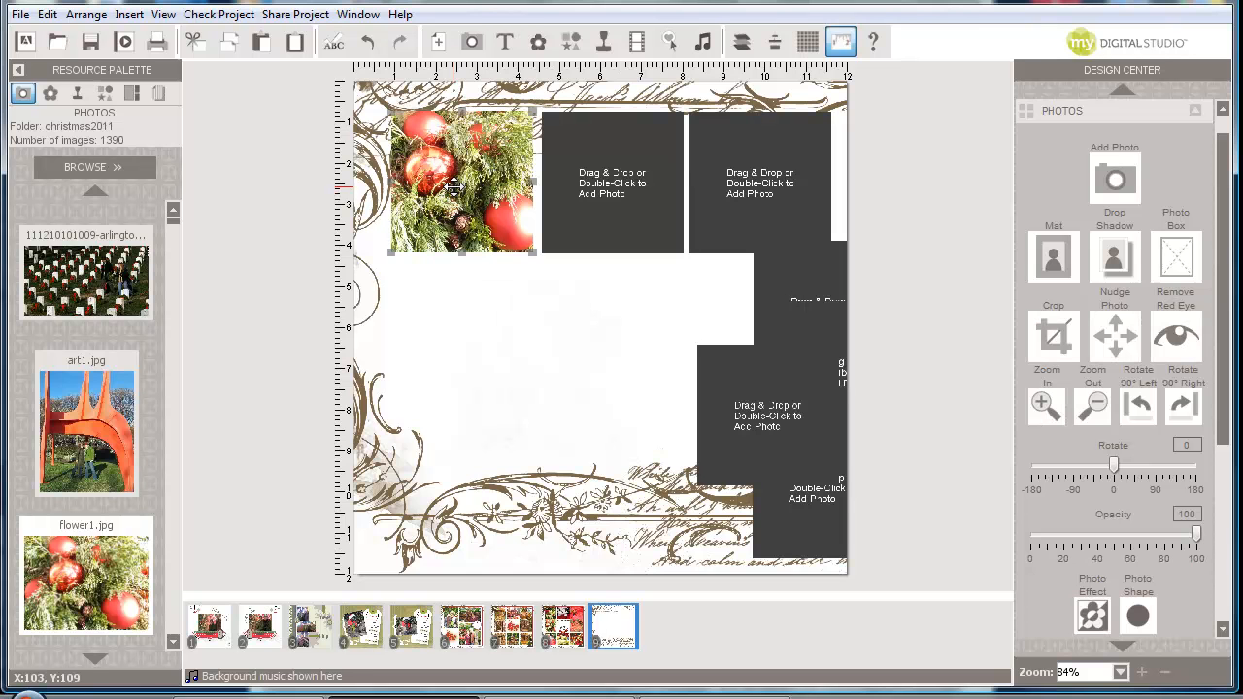
pyautogui.click(171, 649)
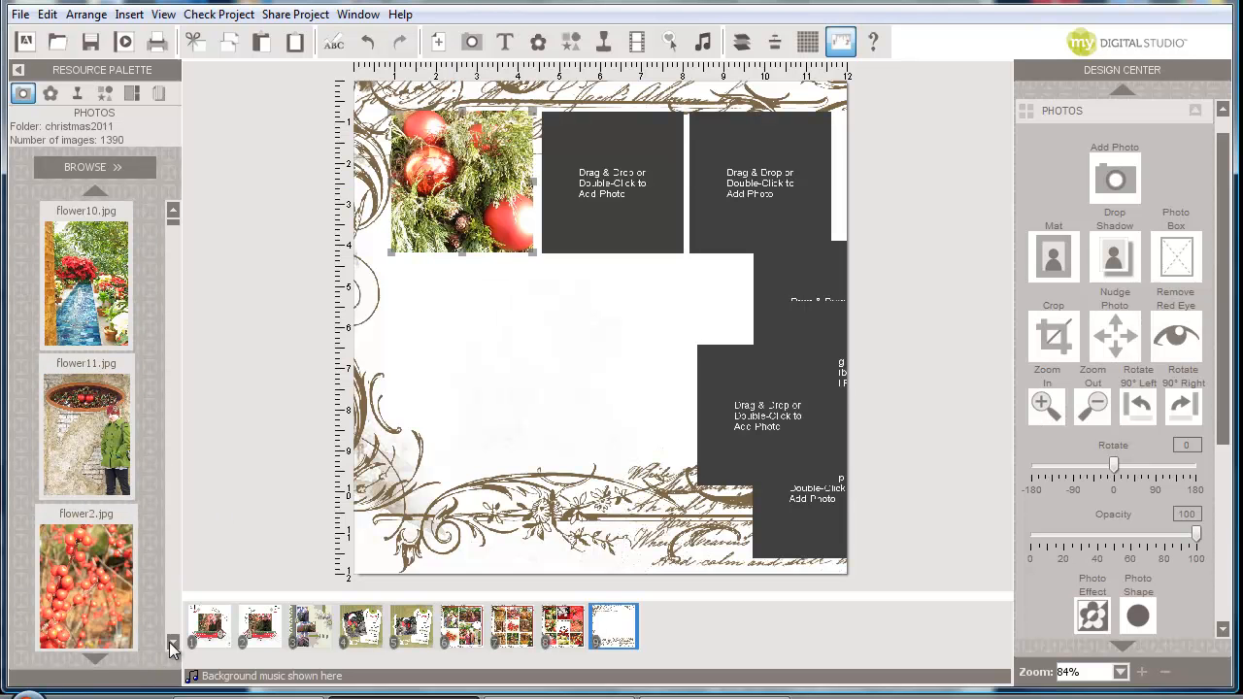
pyautogui.click(171, 649)
pyautogui.moveTo(64, 484); pyautogui.dragTo(617, 179)
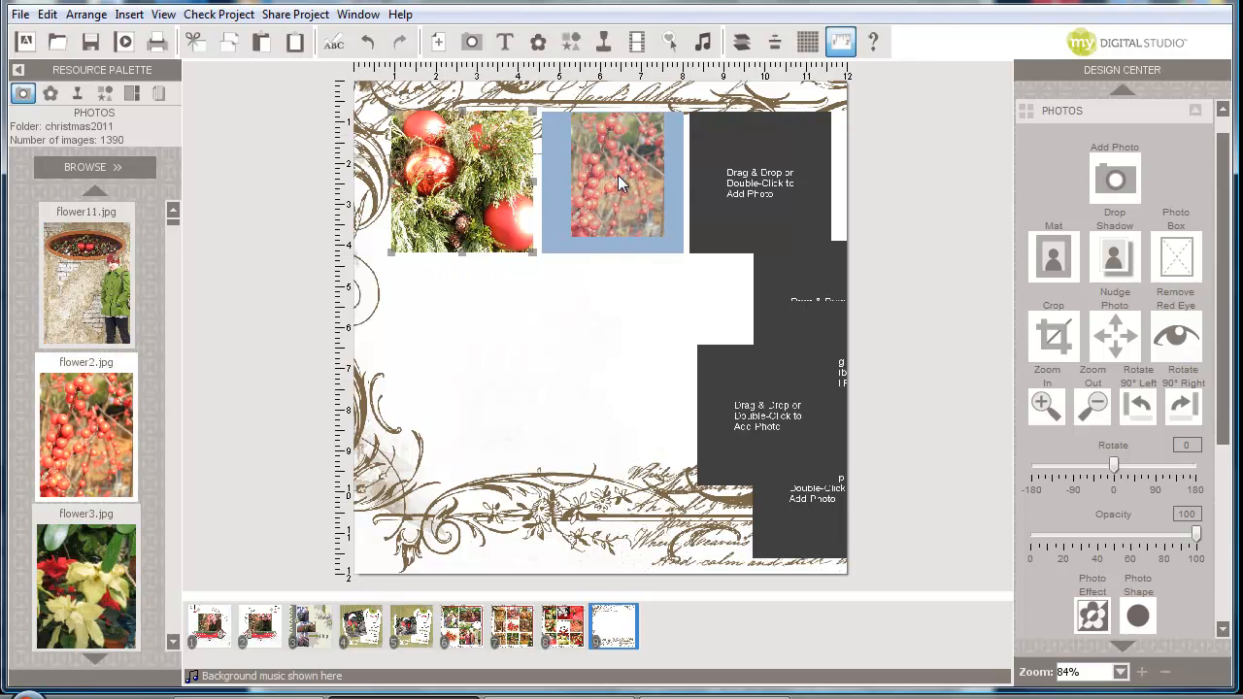
pyautogui.moveTo(117, 600); pyautogui.dragTo(767, 180)
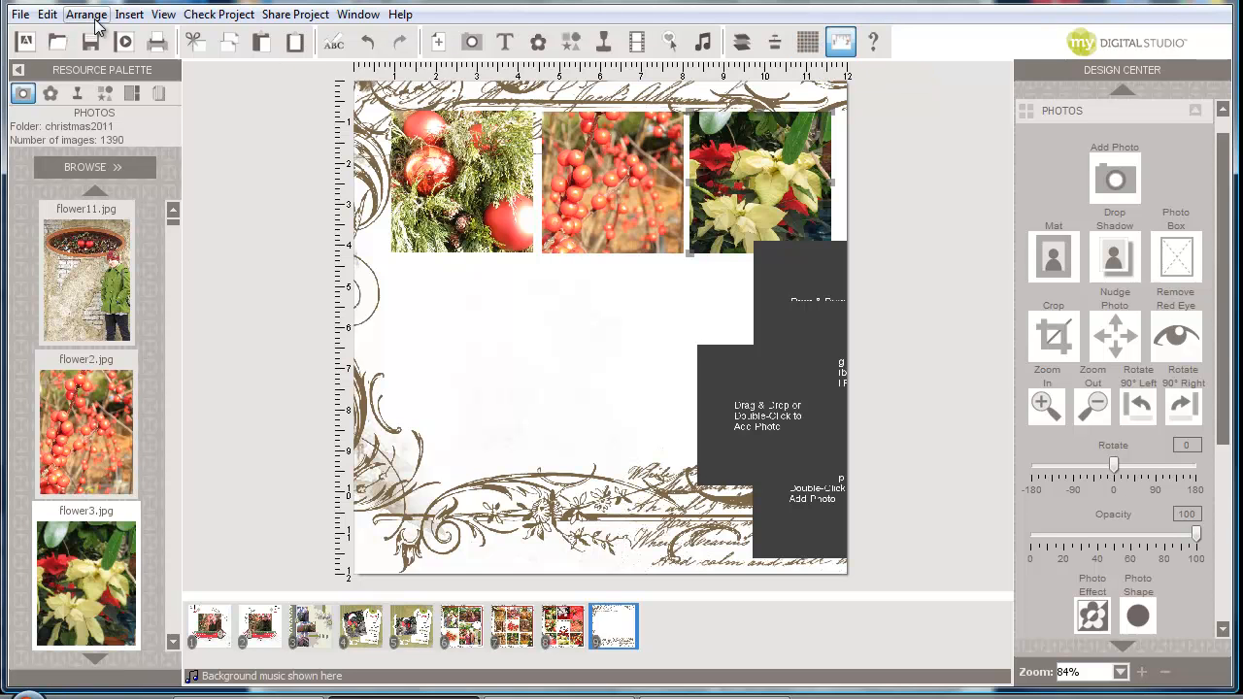
# Show the page grid and, at 200% zoom, align the ornament photo's upper edge with a grid line
pyautogui.click(161, 14)
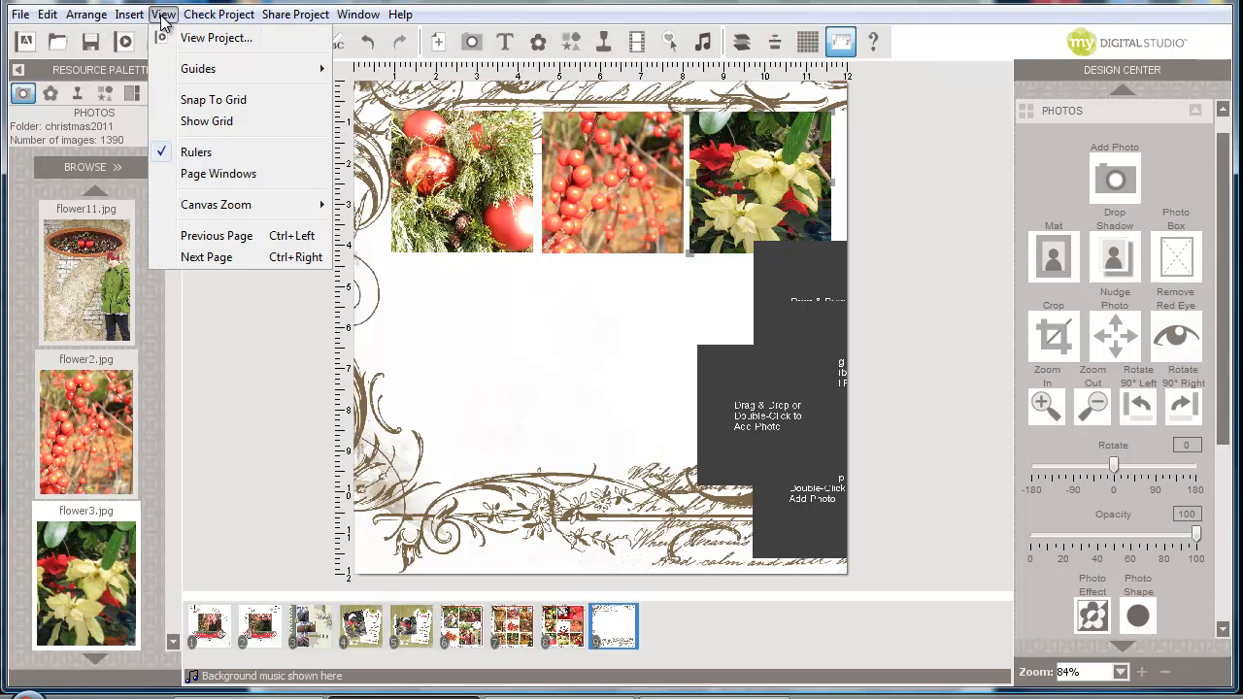
pyautogui.click(204, 123)
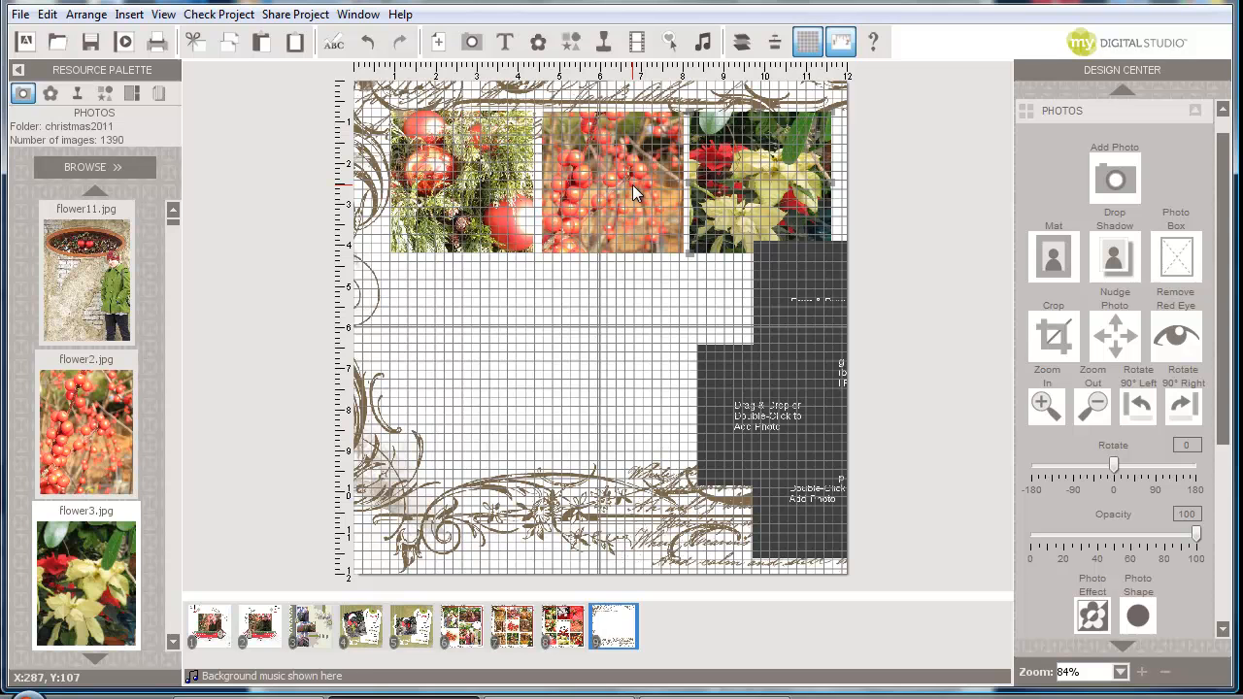
pyautogui.click(1122, 672)
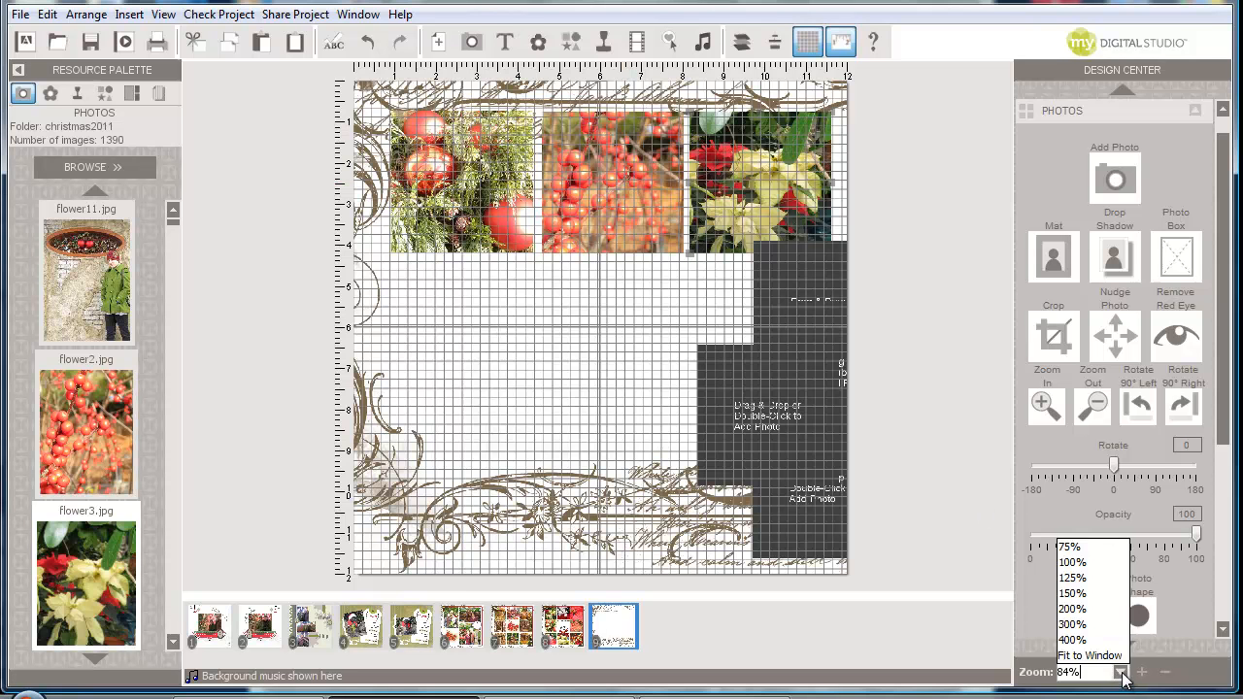
pyautogui.click(1072, 609)
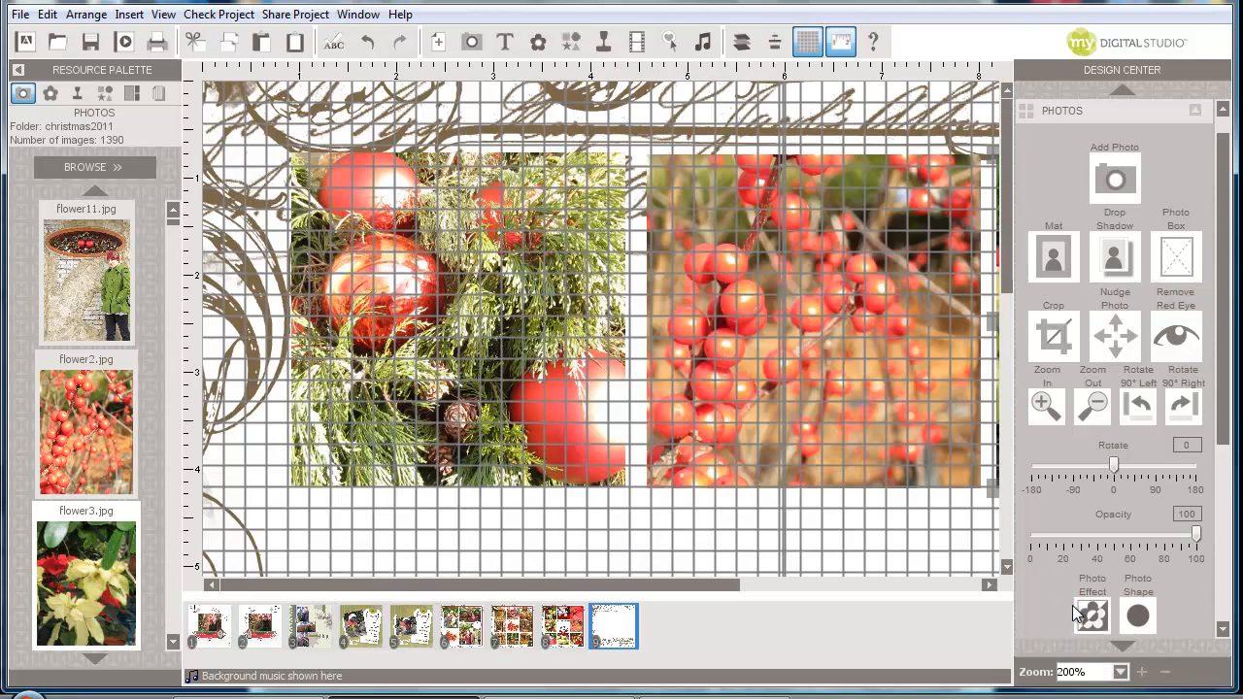
pyautogui.click(487, 196)
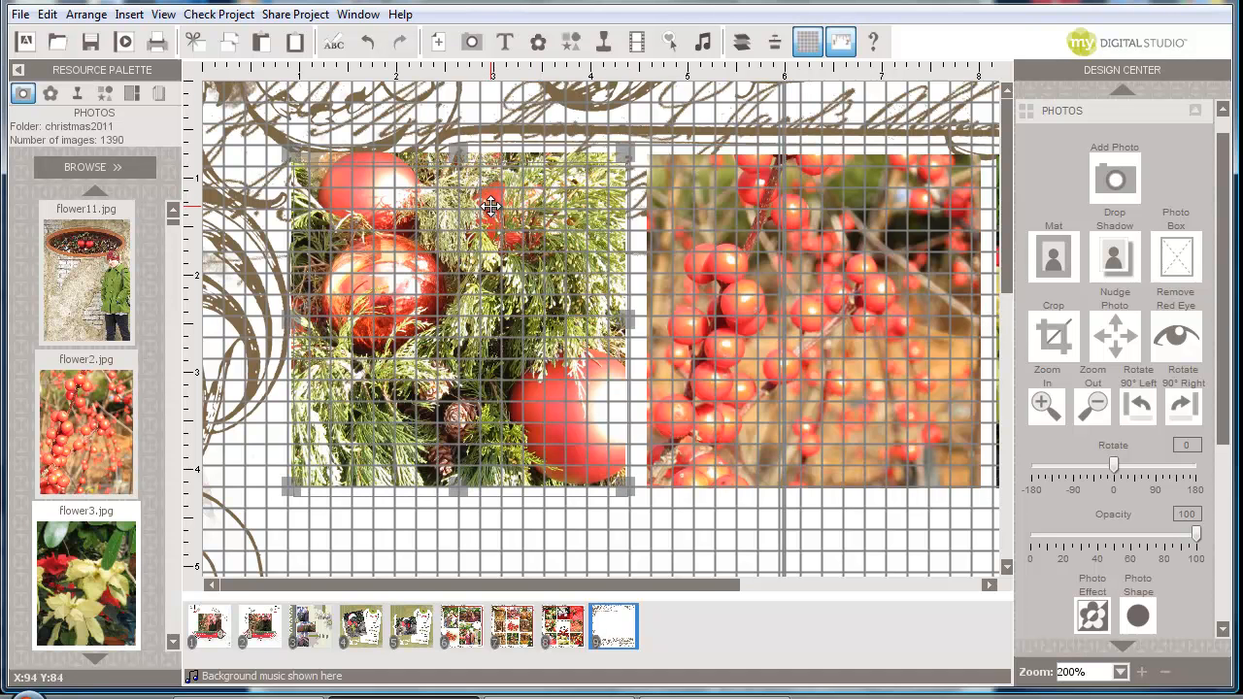
pyautogui.moveTo(489, 197); pyautogui.dragTo(488, 210)
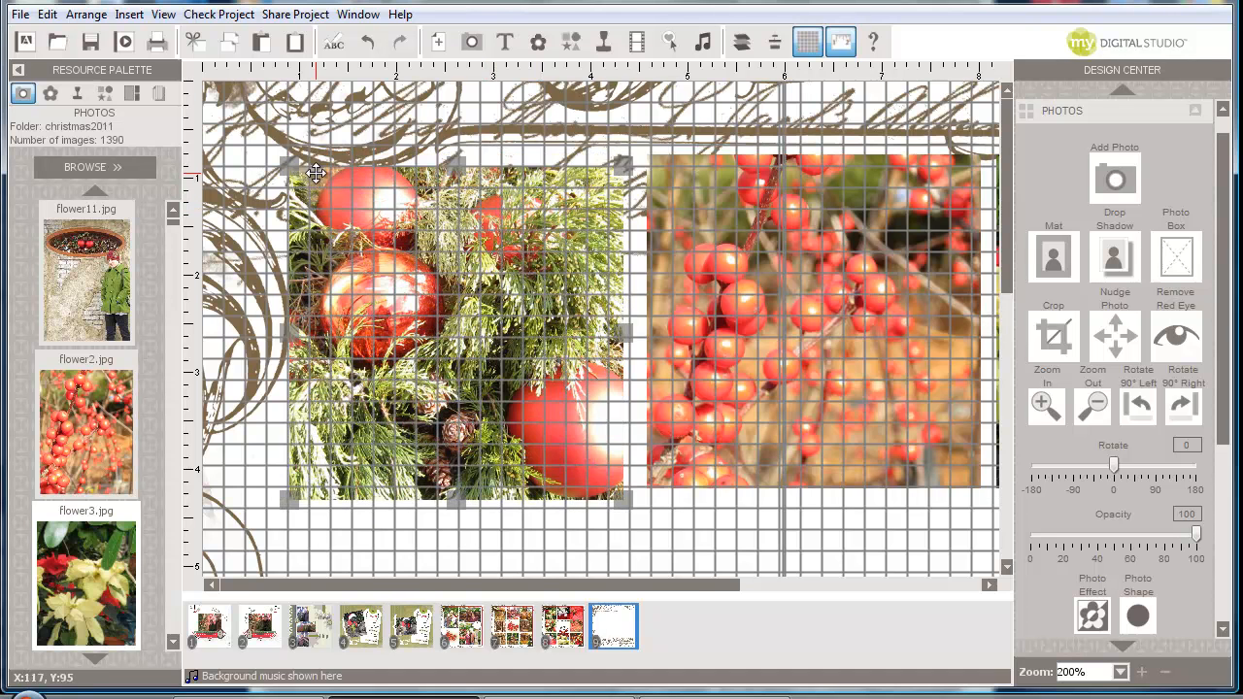
# Align the berry and poinsettia photos with the ornament photo along the same grid line, leaving gaps between them
pyautogui.click(755, 178)
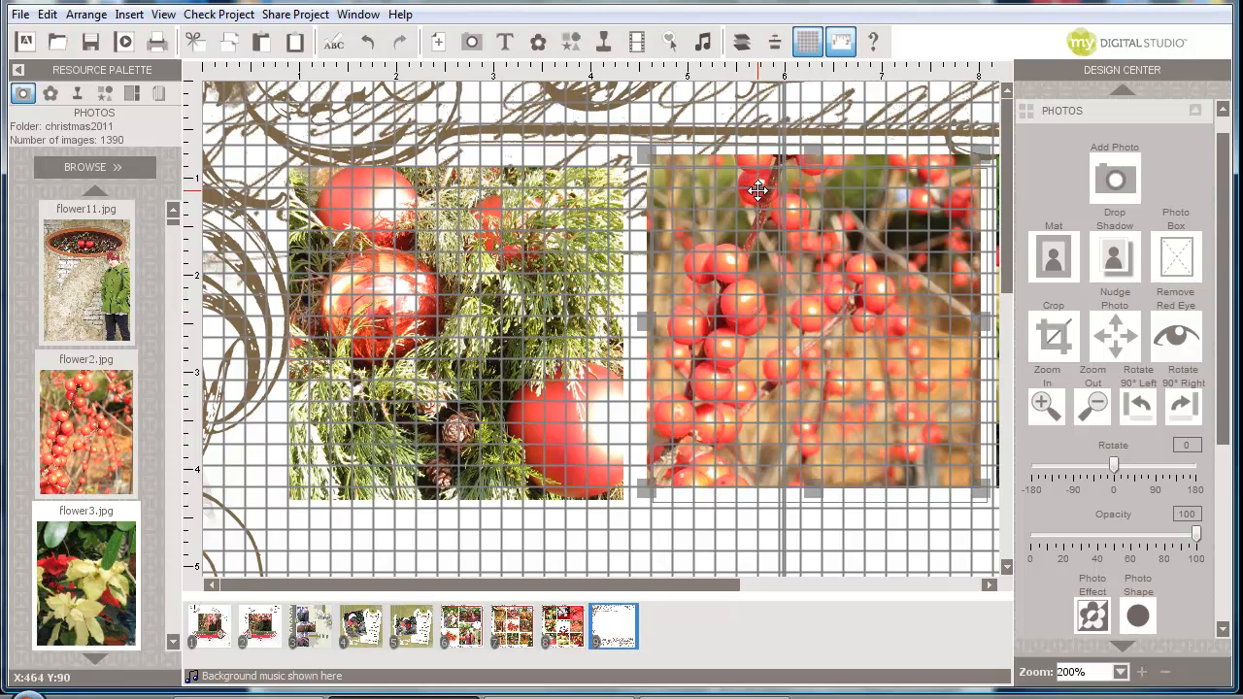
pyautogui.moveTo(756, 187); pyautogui.dragTo(756, 187)
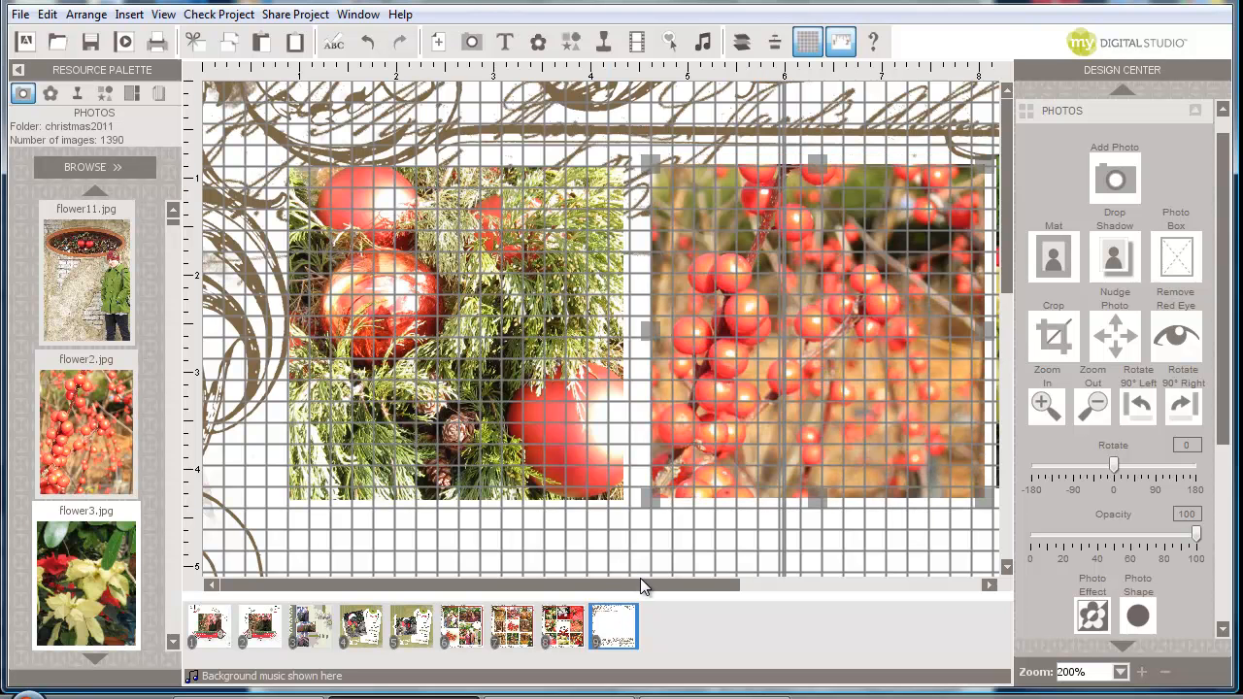
pyautogui.hscroll(3, 640, 578)
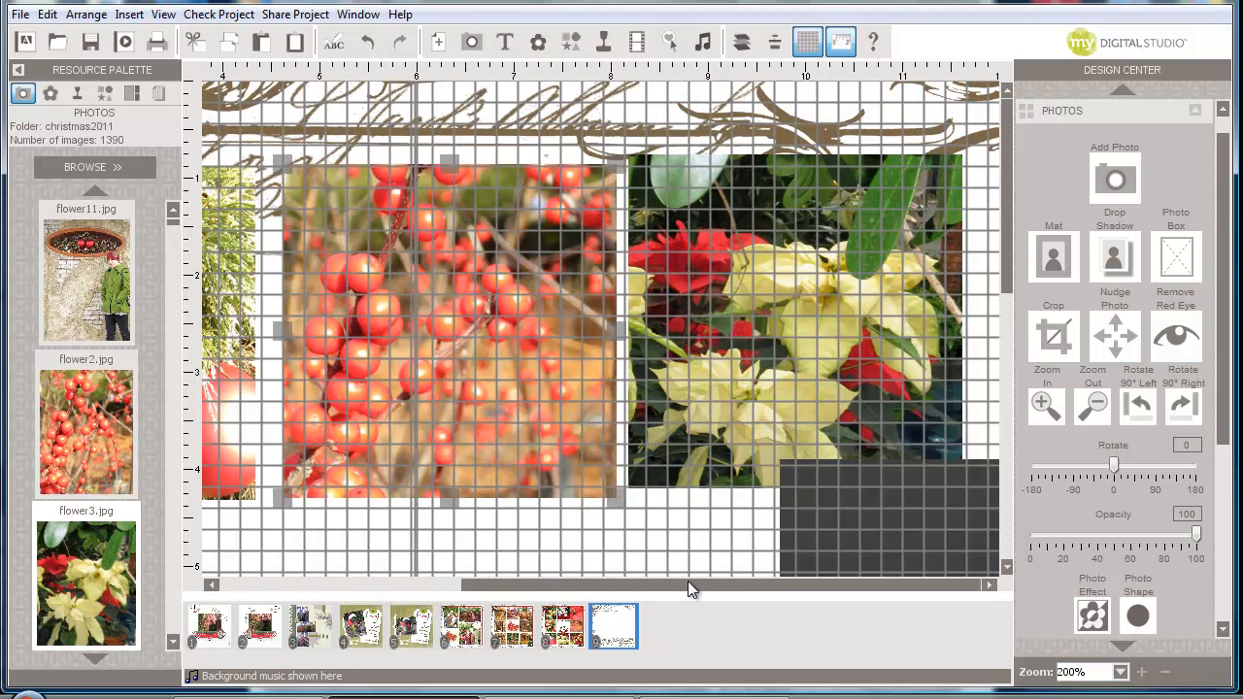
pyautogui.click(715, 250)
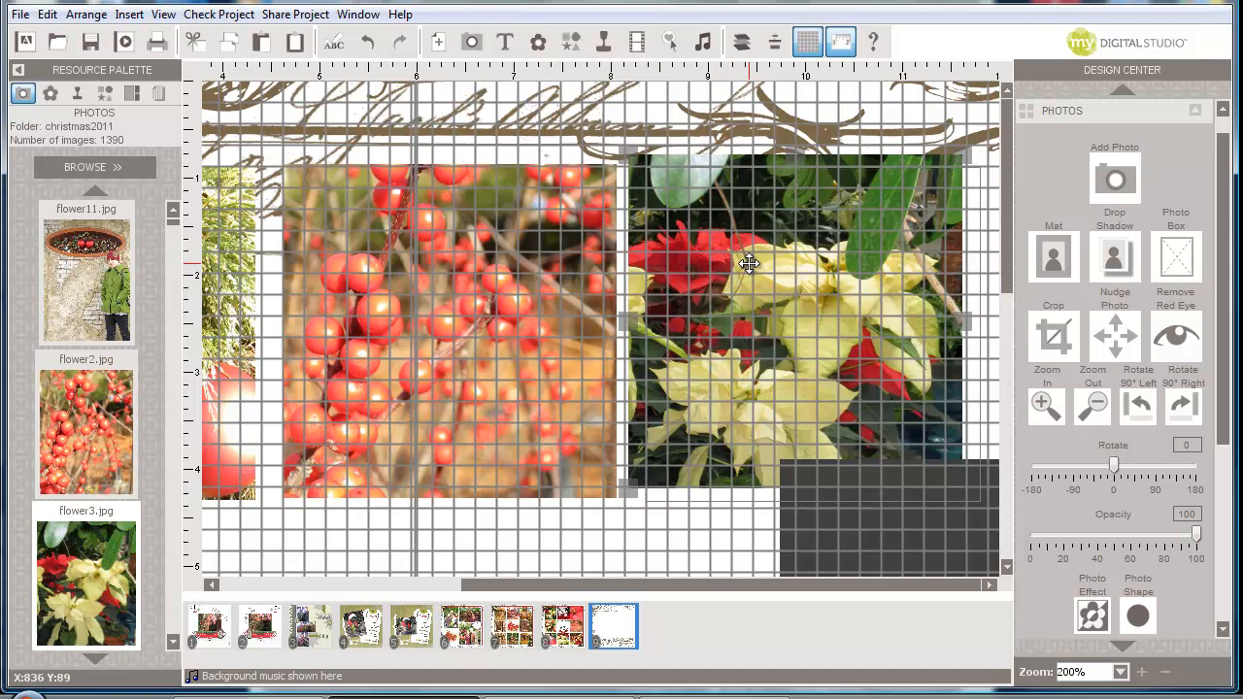
pyautogui.moveTo(749, 262); pyautogui.dragTo(754, 268)
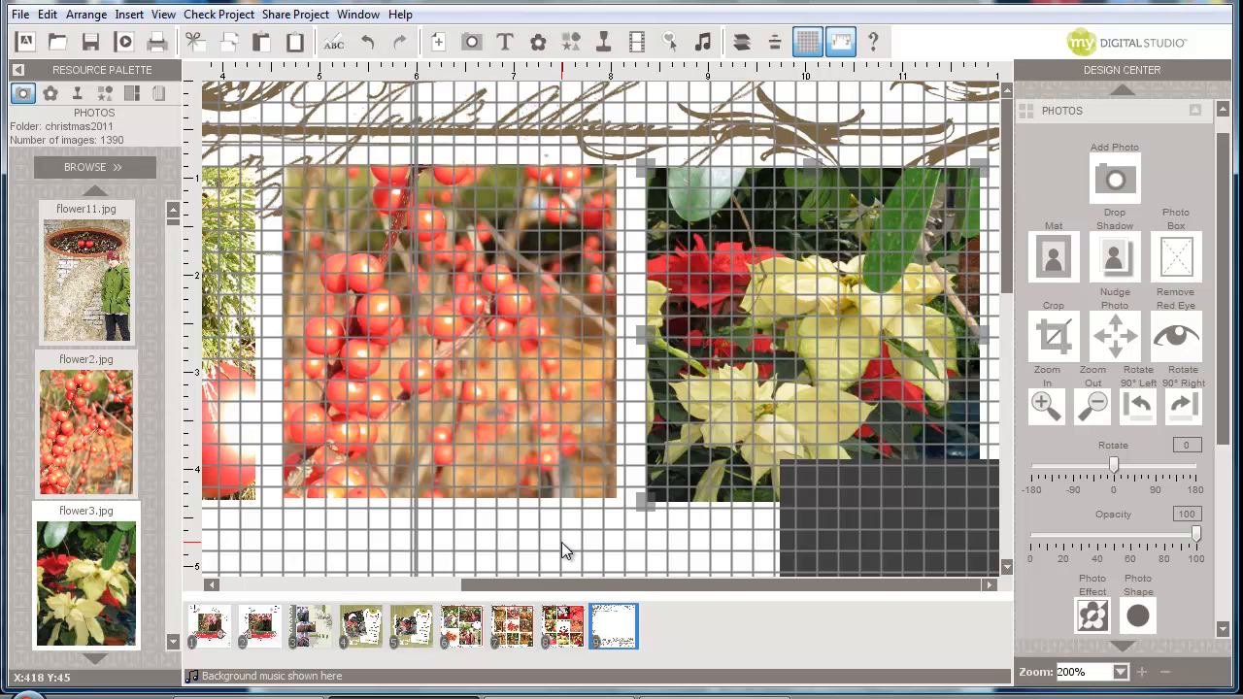
# Fit the whole page in the window and hide the page grid
pyautogui.moveTo(834, 584); pyautogui.dragTo(686, 585)
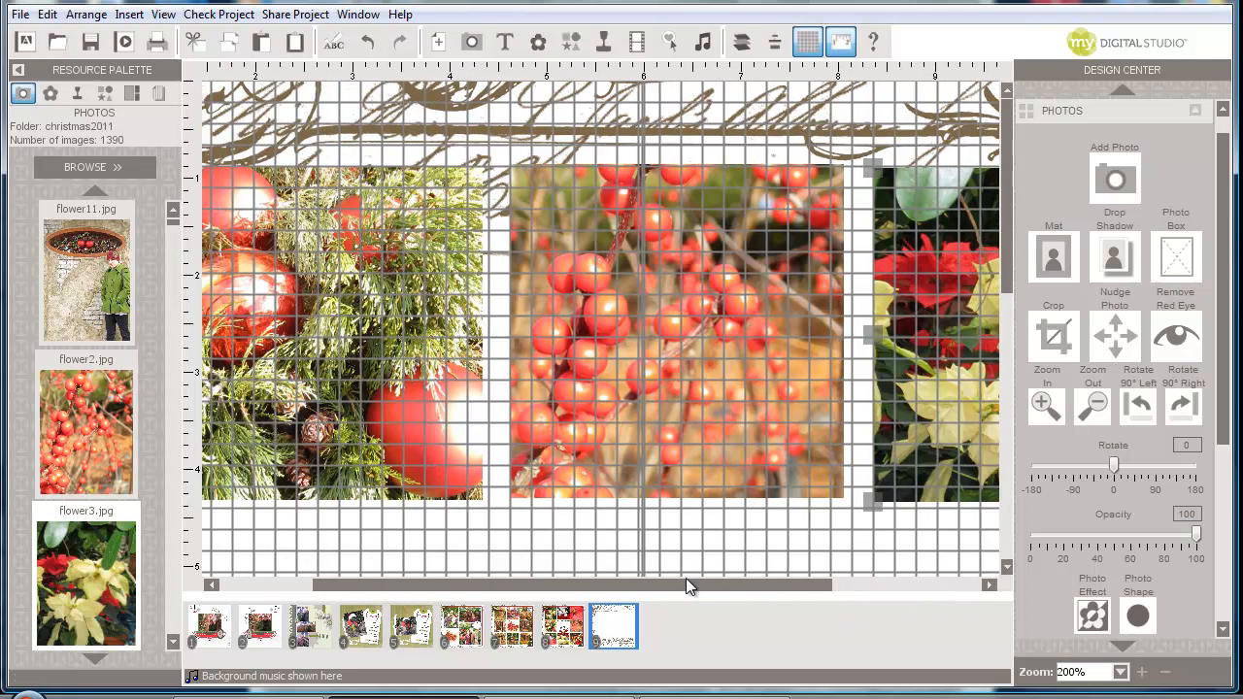
pyautogui.click(1120, 671)
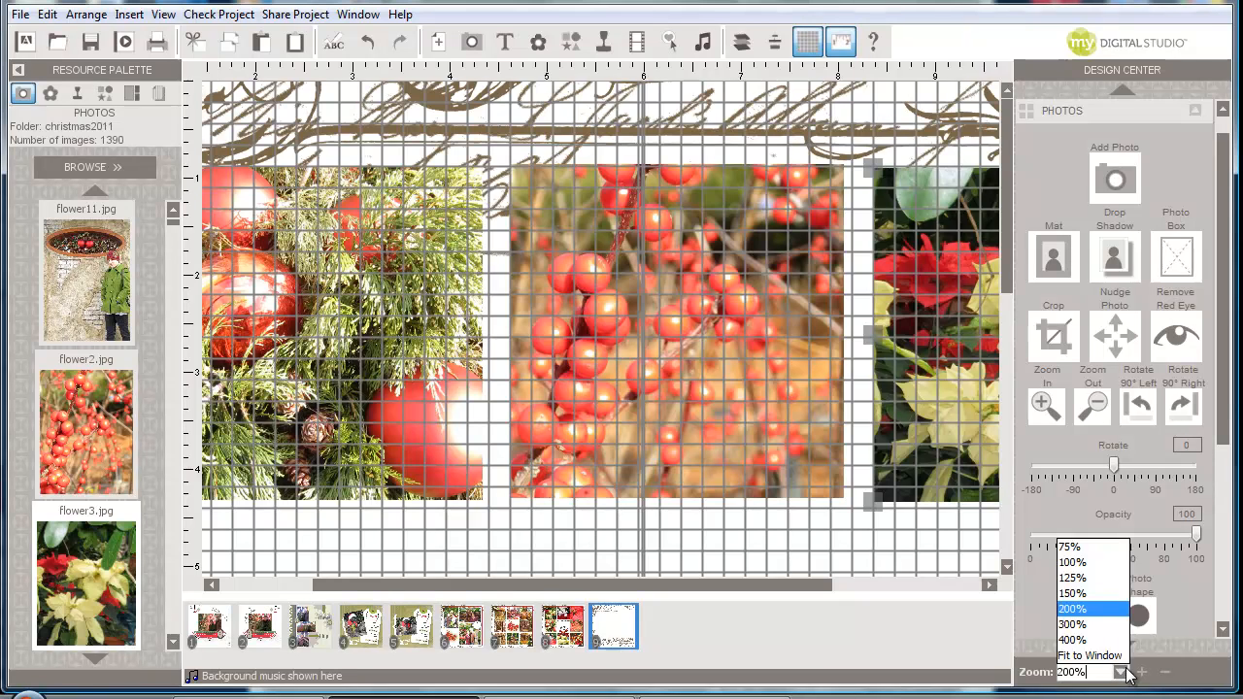
pyautogui.click(1112, 660)
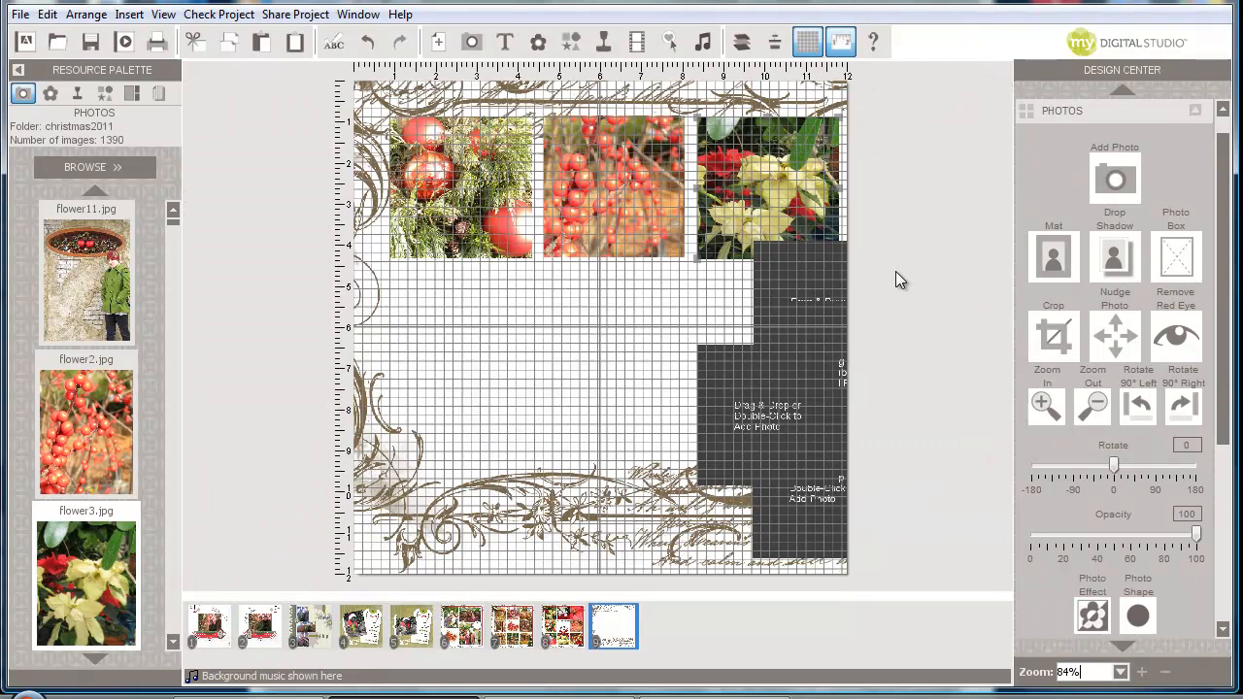
pyautogui.click(801, 49)
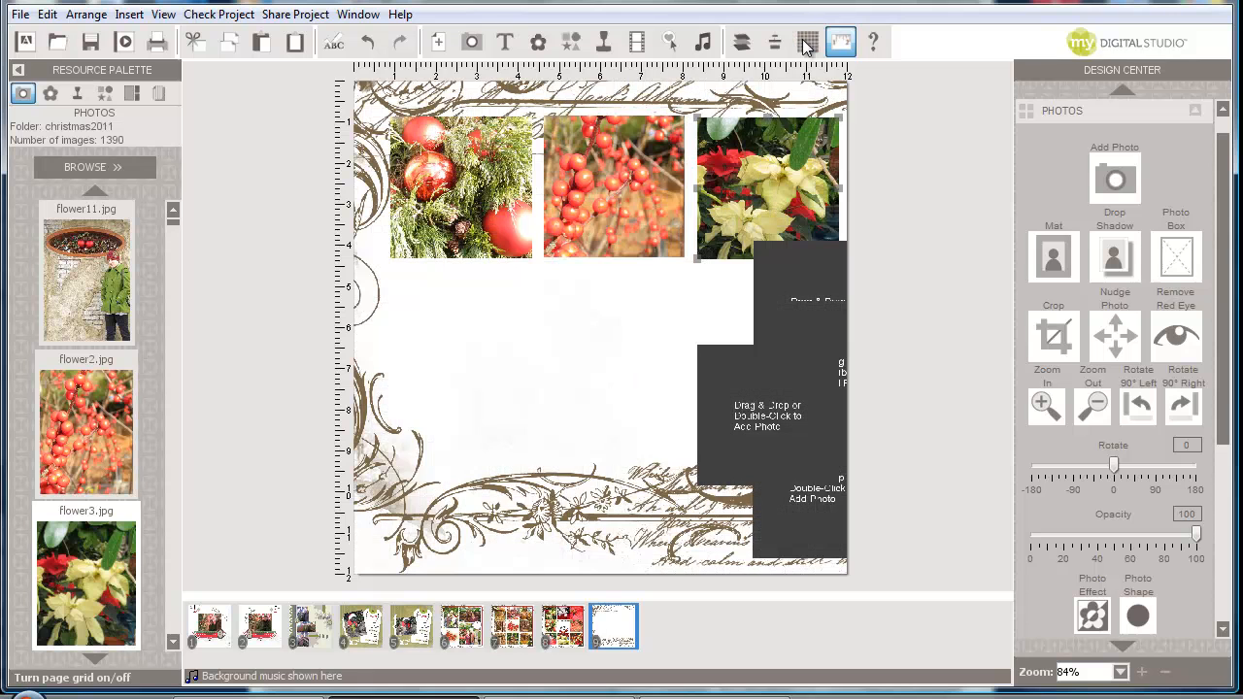
# Group the ornament, berry and poinsettia photos into one object
pyautogui.click(479, 176)
pyautogui.keyDown('shift'); pyautogui.click(625, 164); pyautogui.keyUp('shift')
pyautogui.keyDown('shift'); pyautogui.click(783, 164); pyautogui.keyUp('shift')
pyautogui.keyDown('shift'); pyautogui.click(776, 163); pyautogui.keyUp('shift')
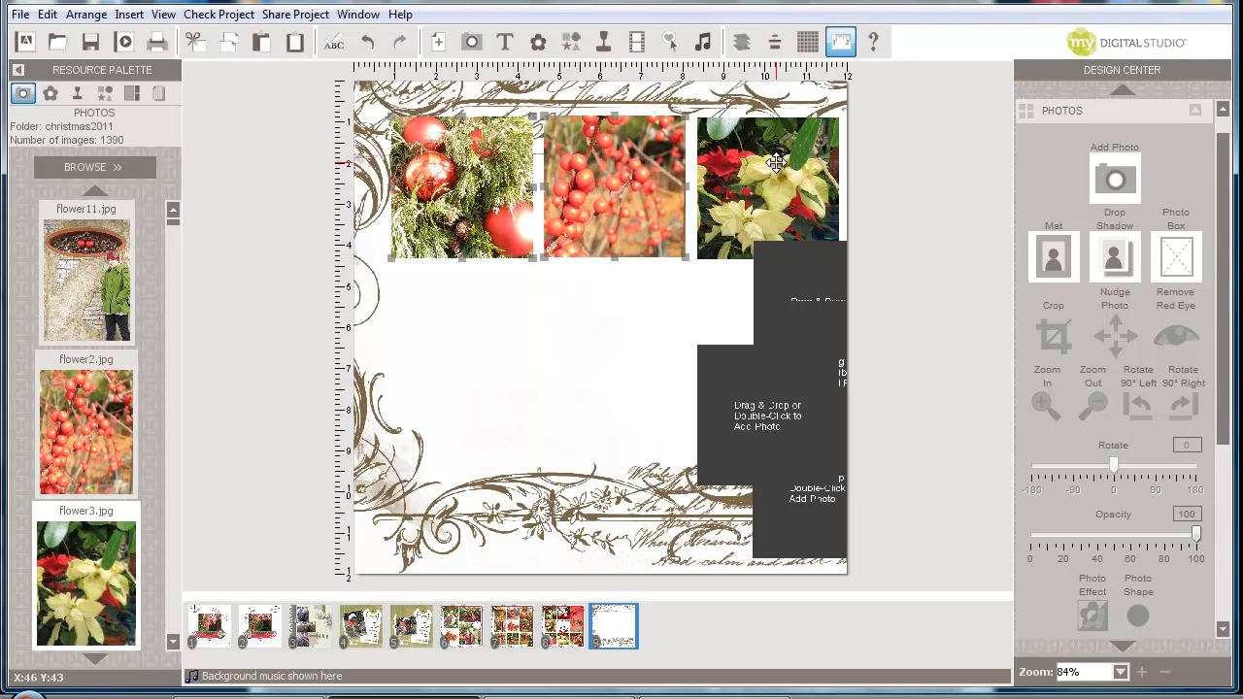
pyautogui.keyDown('shift'); pyautogui.click(776, 162); pyautogui.keyUp('shift')
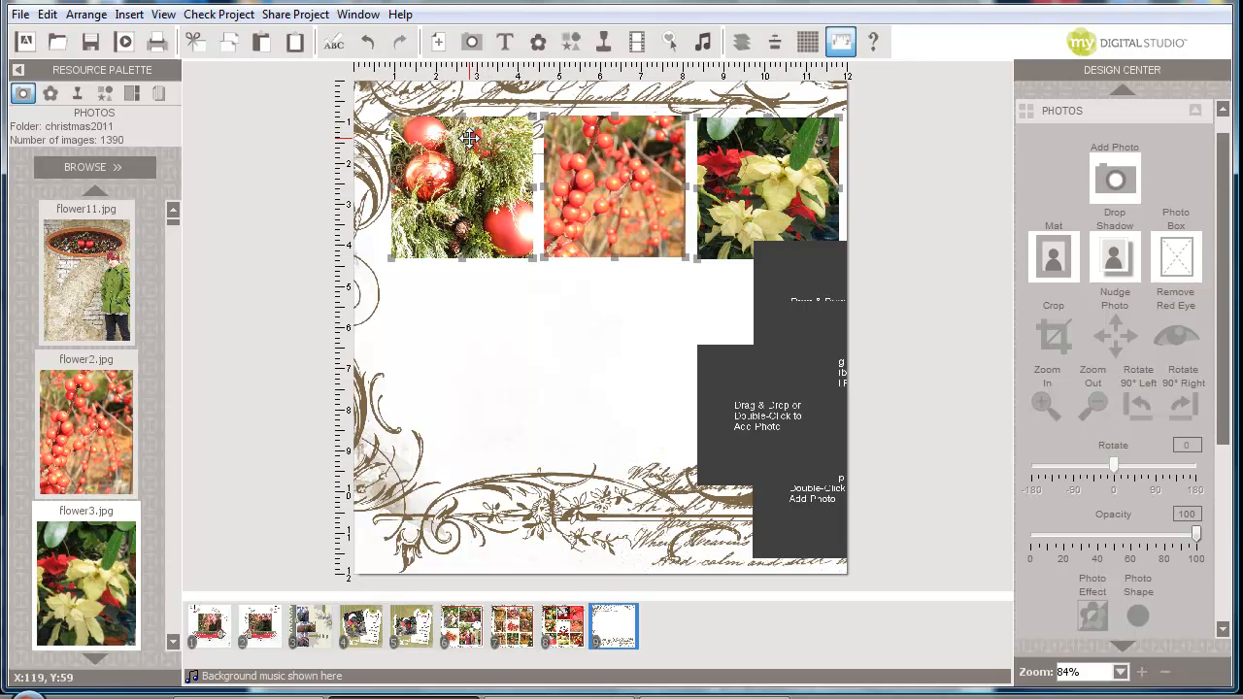
pyautogui.click(86, 14)
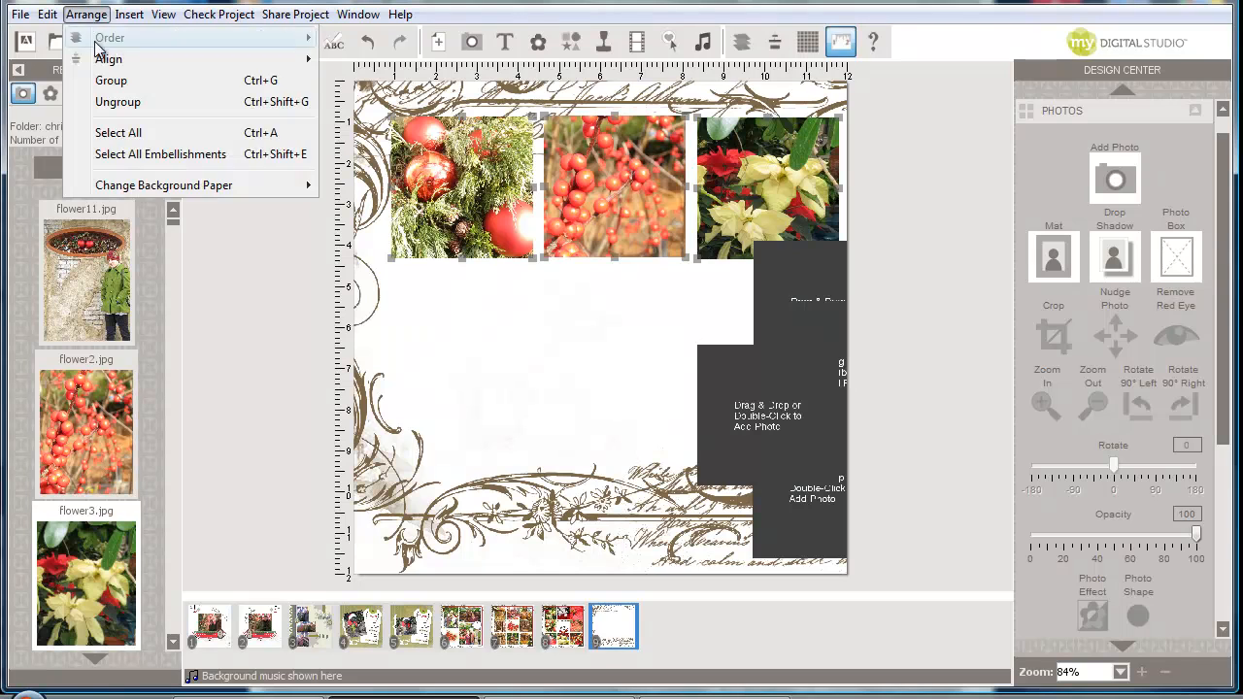
pyautogui.click(113, 82)
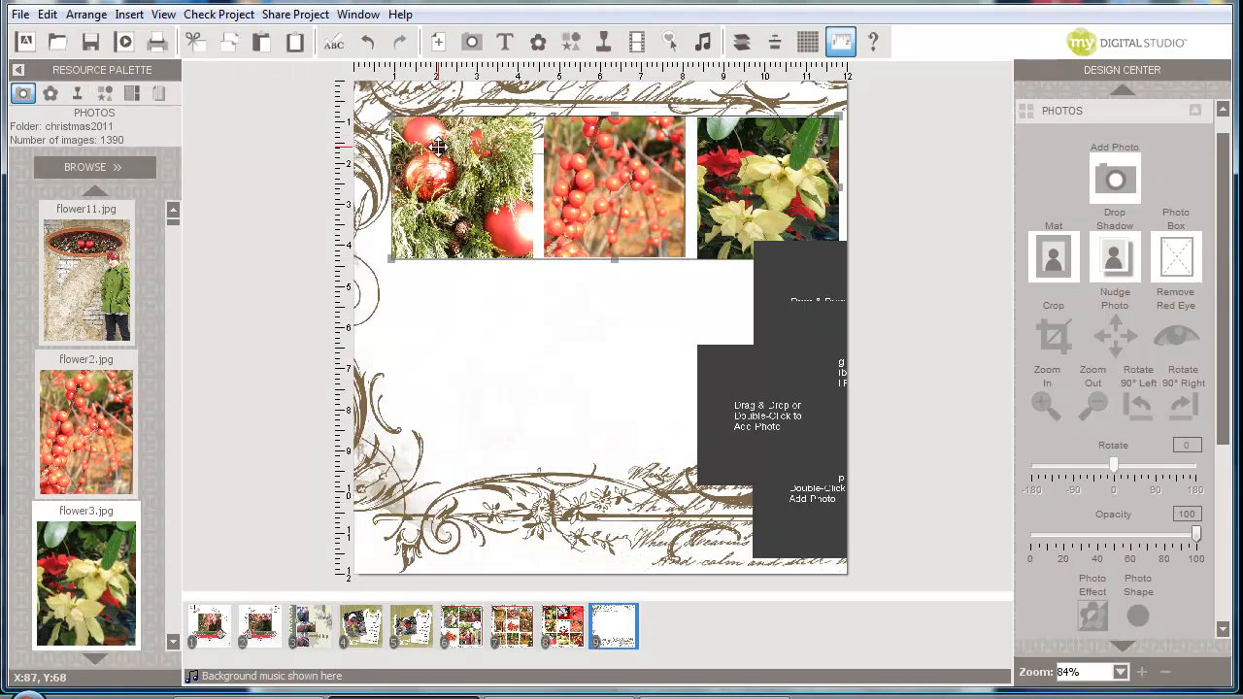
# Duplicate the grouped photo row by copying and pasting it, and move the copy below the original, partly overlapping it
pyautogui.rightClick(439, 151)
pyautogui.click(484, 294)
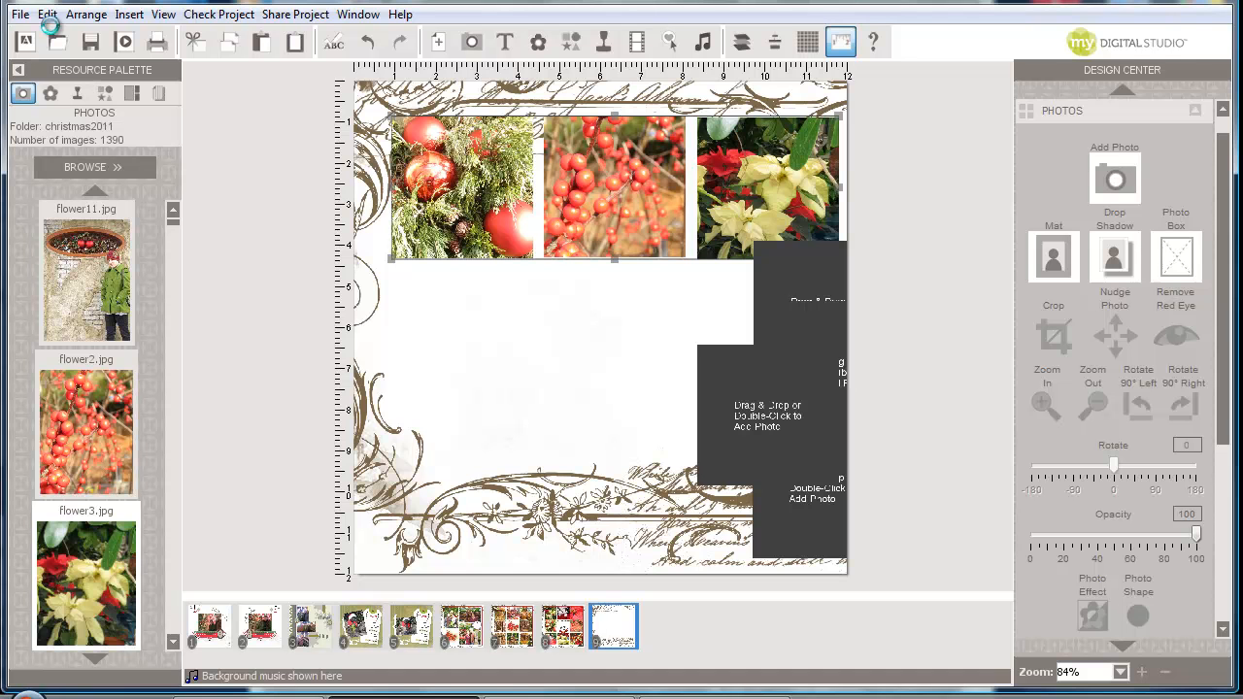
pyautogui.click(47, 15)
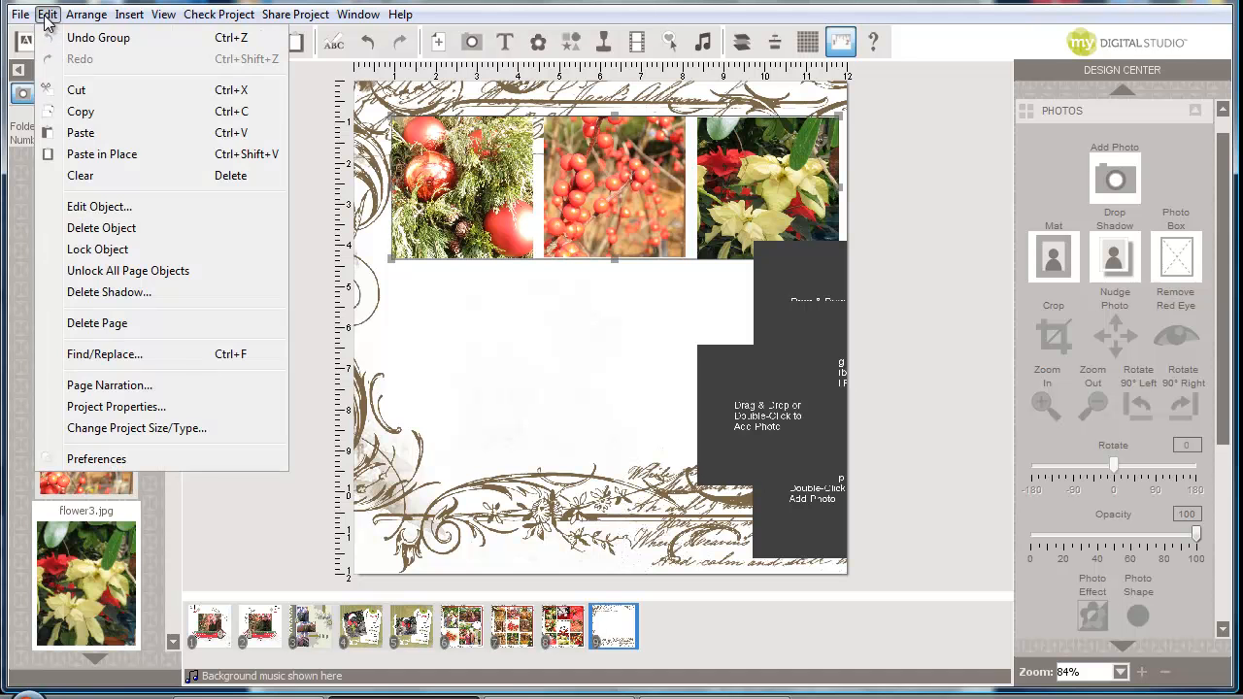
pyautogui.click(94, 138)
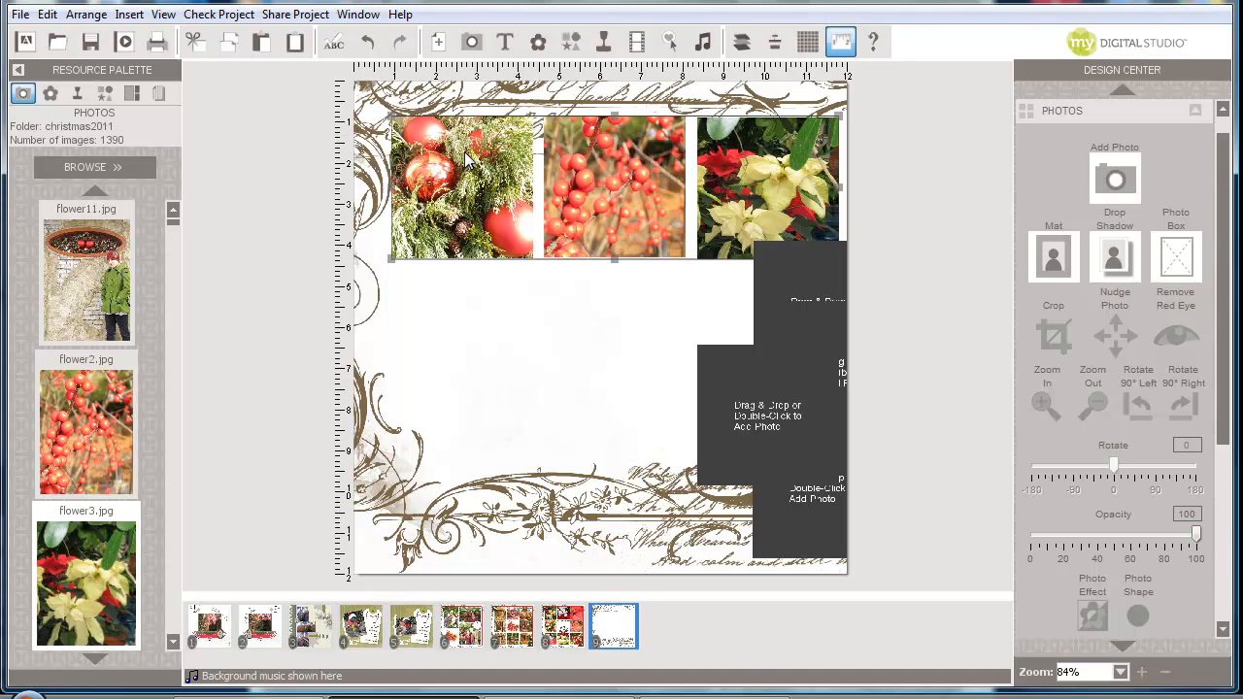
pyautogui.moveTo(466, 160); pyautogui.dragTo(380, 210)
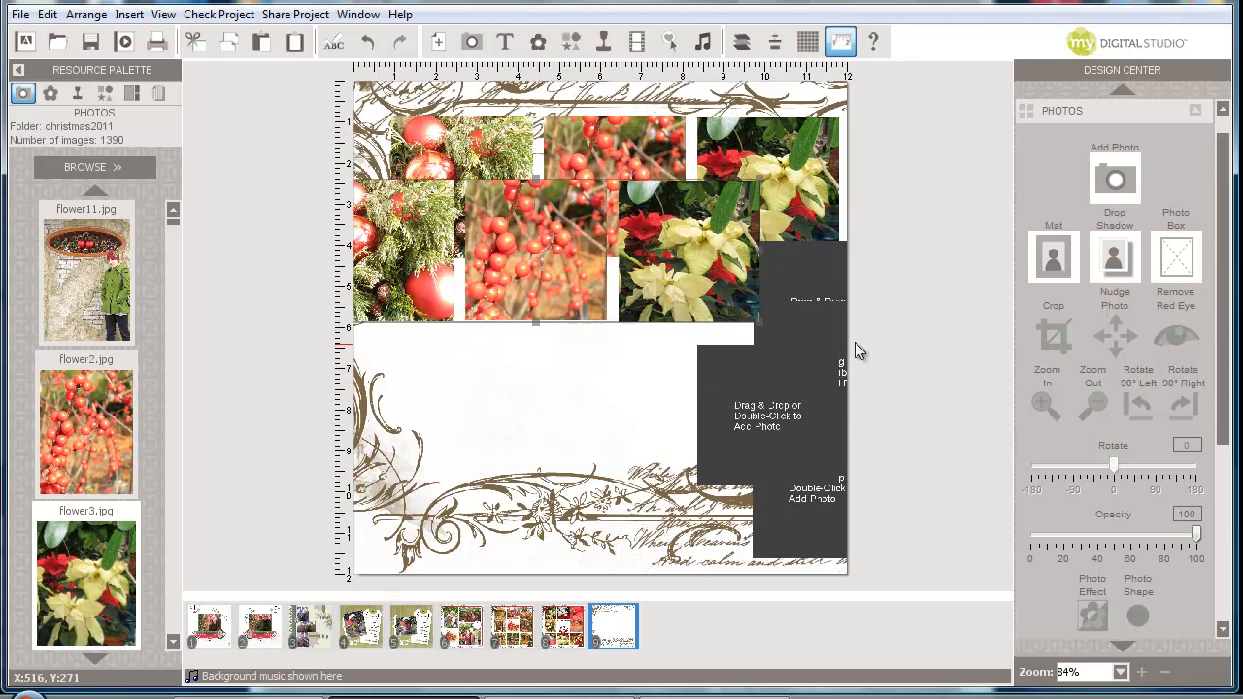
# Delete the leftover empty photo boxes stacked along the page's right-hand edge
pyautogui.rightClick(803, 279)
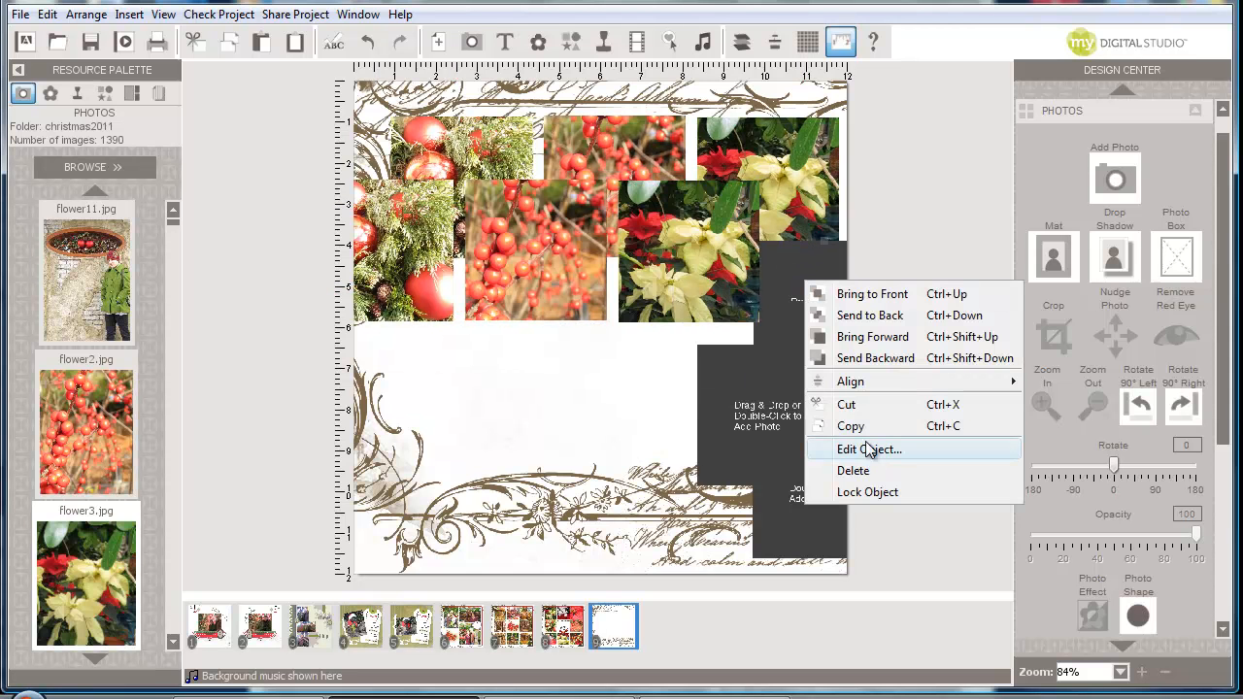
pyautogui.click(853, 471)
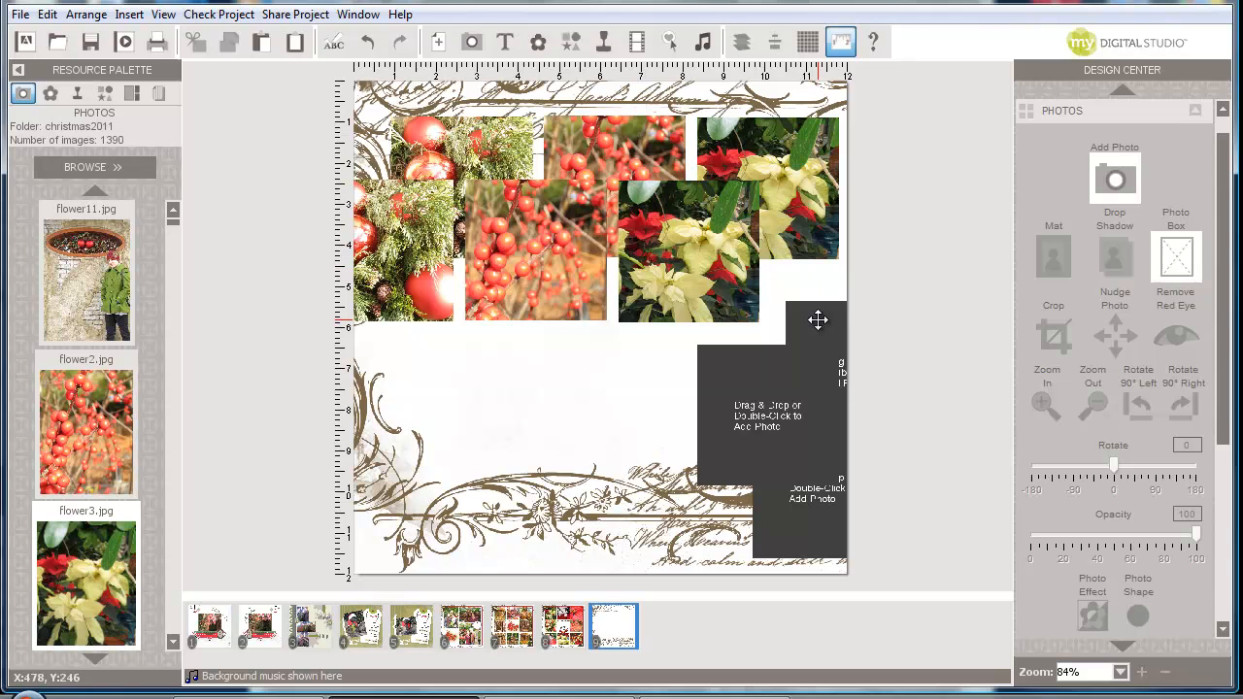
pyautogui.rightClick(818, 321)
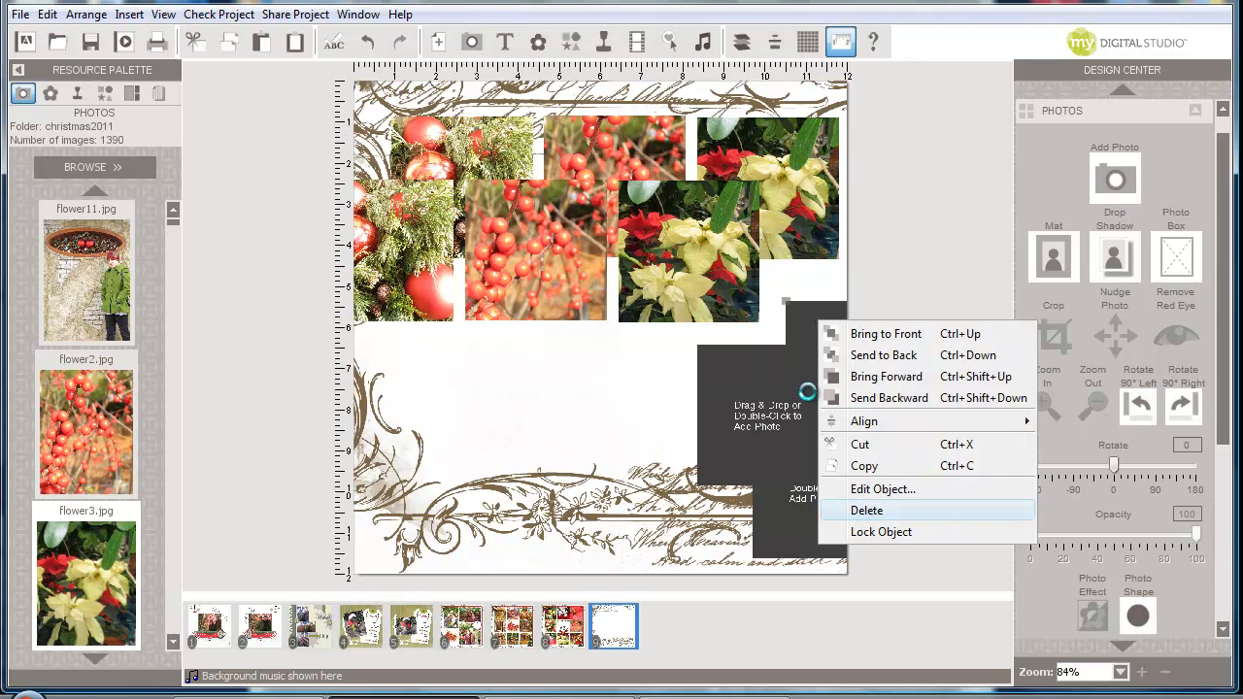
pyautogui.rightClick(804, 386)
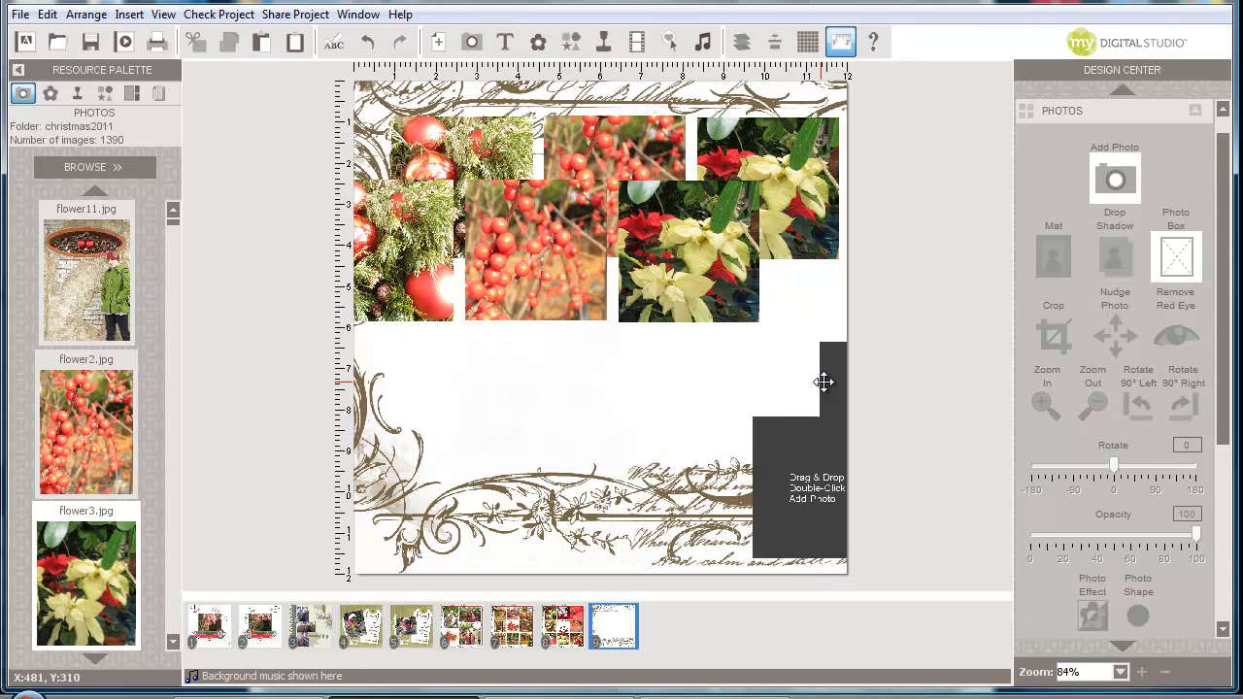
pyautogui.rightClick(824, 386)
pyautogui.click(886, 573)
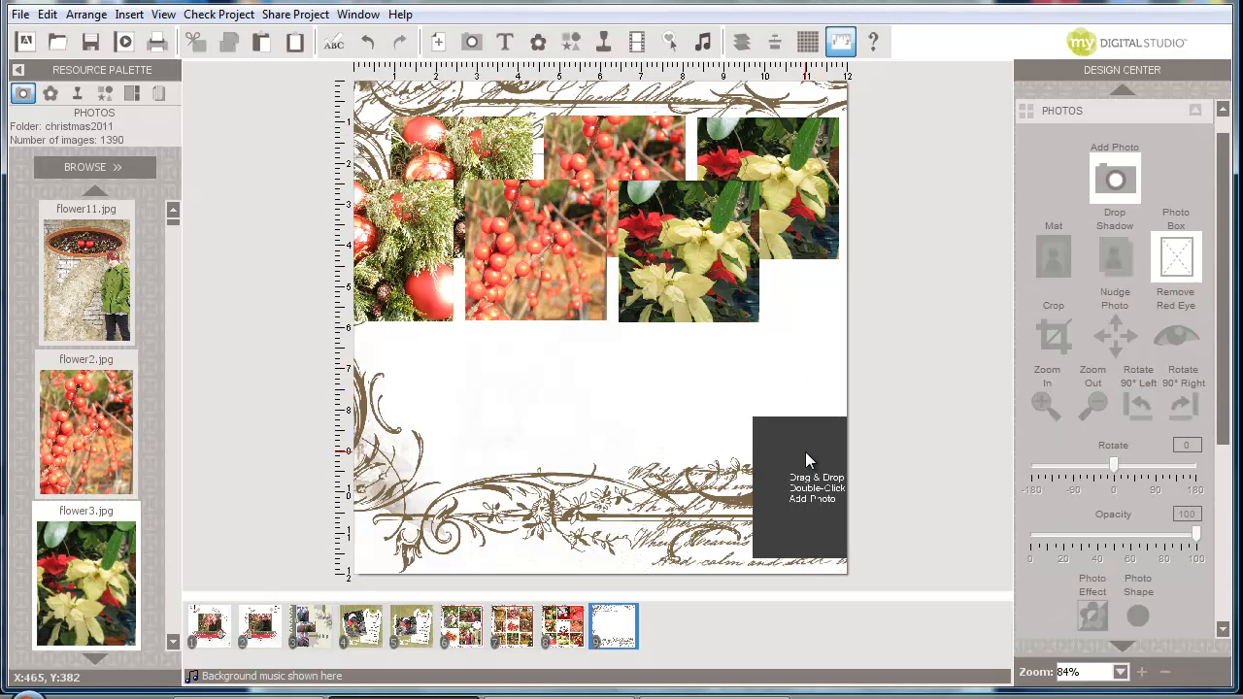
pyautogui.rightClick(808, 454)
pyautogui.click(854, 641)
# Align the copied photo row directly beneath the original row using the page grid, leaving a narrow gap between them
pyautogui.moveTo(661, 245); pyautogui.dragTo(739, 331)
pyautogui.click(807, 41)
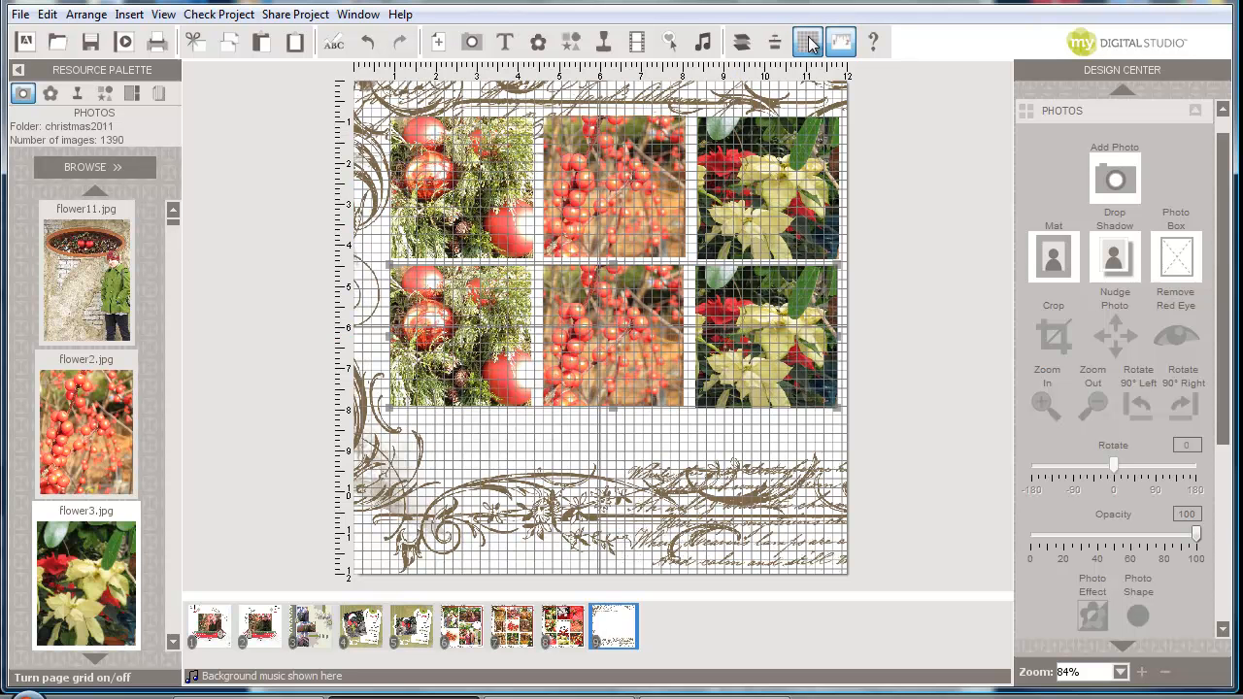
pyautogui.click(1121, 672)
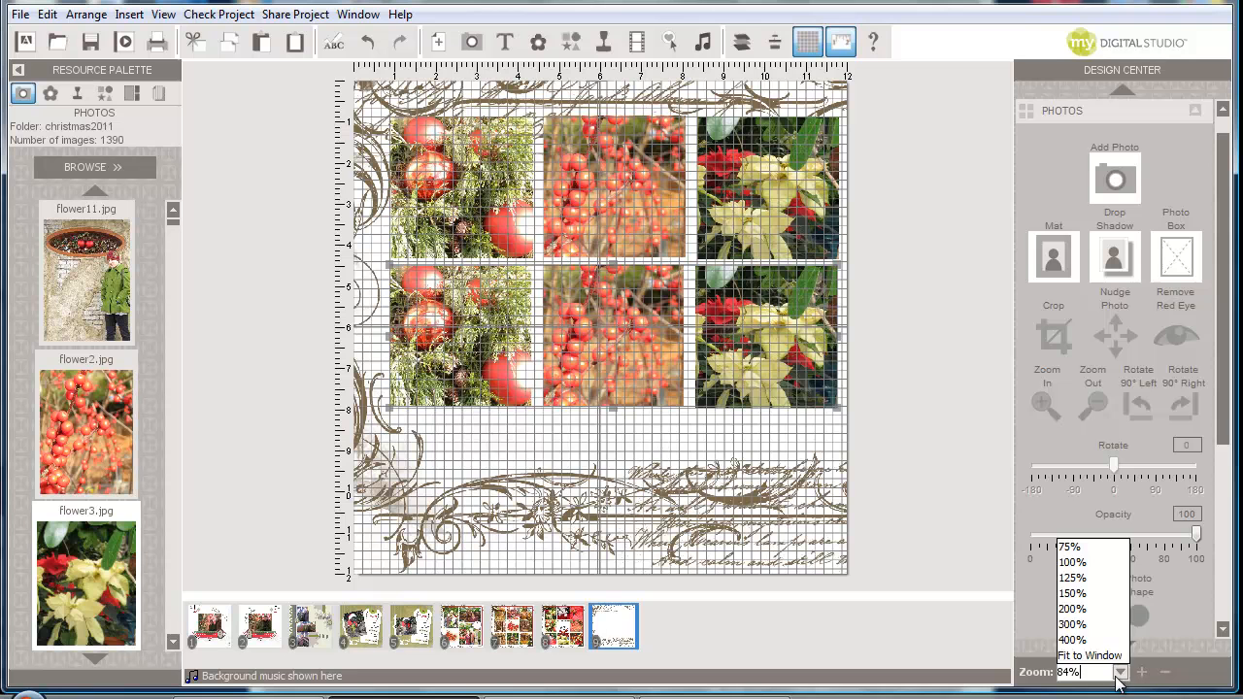
pyautogui.click(1074, 609)
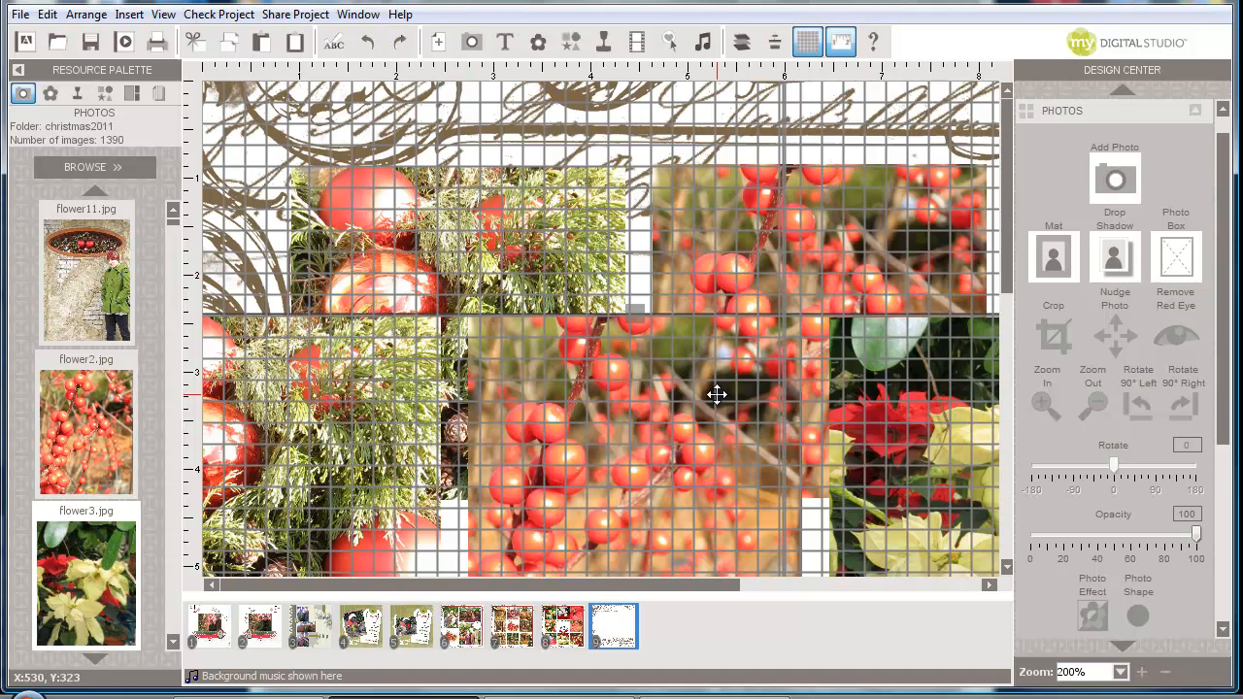
pyautogui.moveTo(683, 418); pyautogui.dragTo(690, 531)
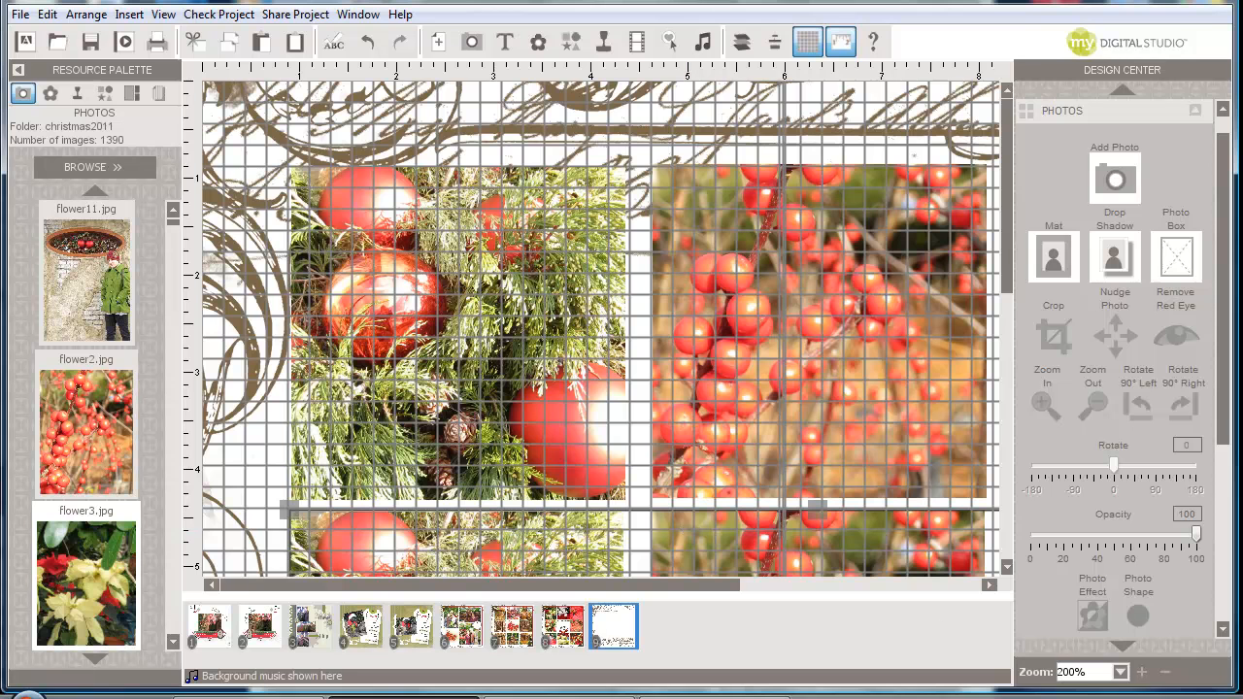
pyautogui.click(1111, 672)
pyautogui.click(1085, 653)
pyautogui.click(808, 42)
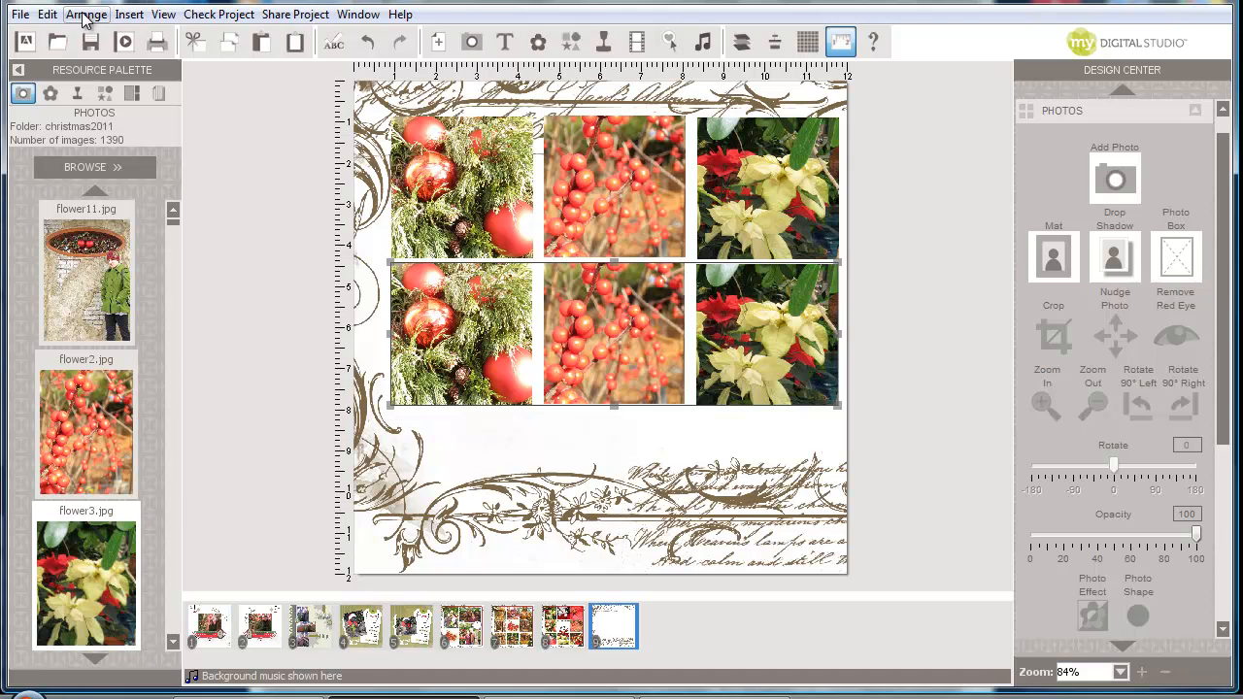
# Paste another copy of the photo row and place it below the second row, checking its alignment against the page grid
pyautogui.click(45, 15)
pyautogui.click(85, 133)
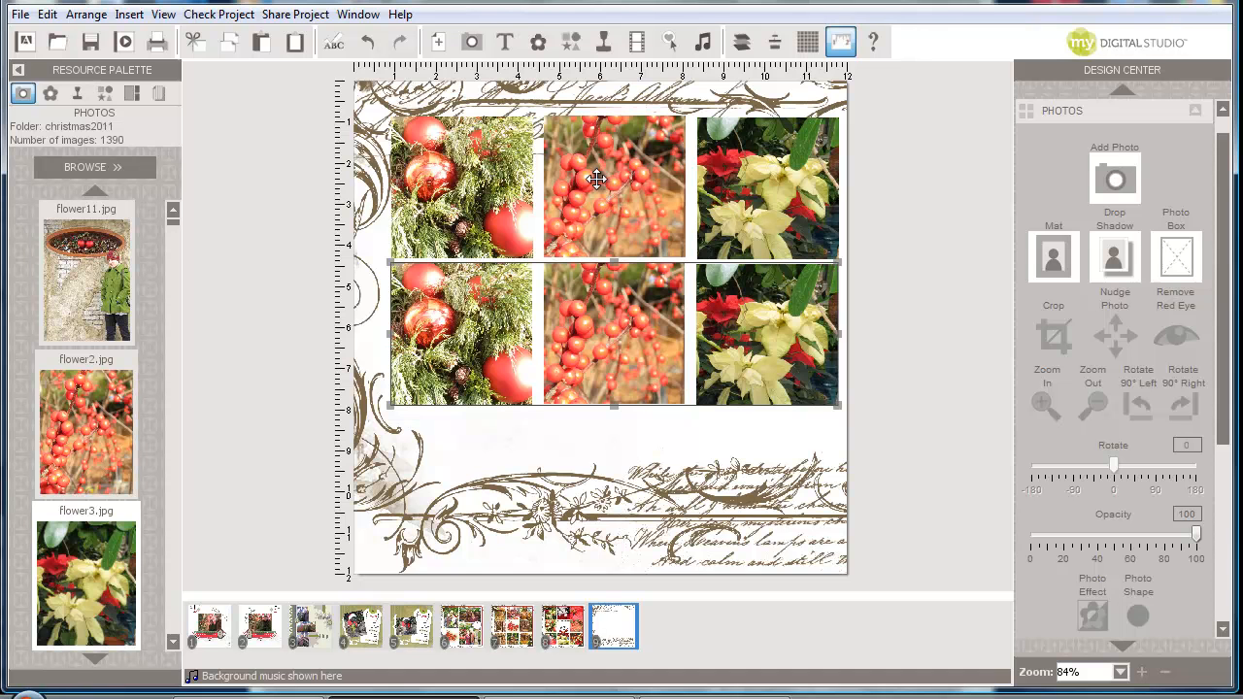
pyautogui.moveTo(595, 234); pyautogui.dragTo(606, 475)
pyautogui.click(807, 40)
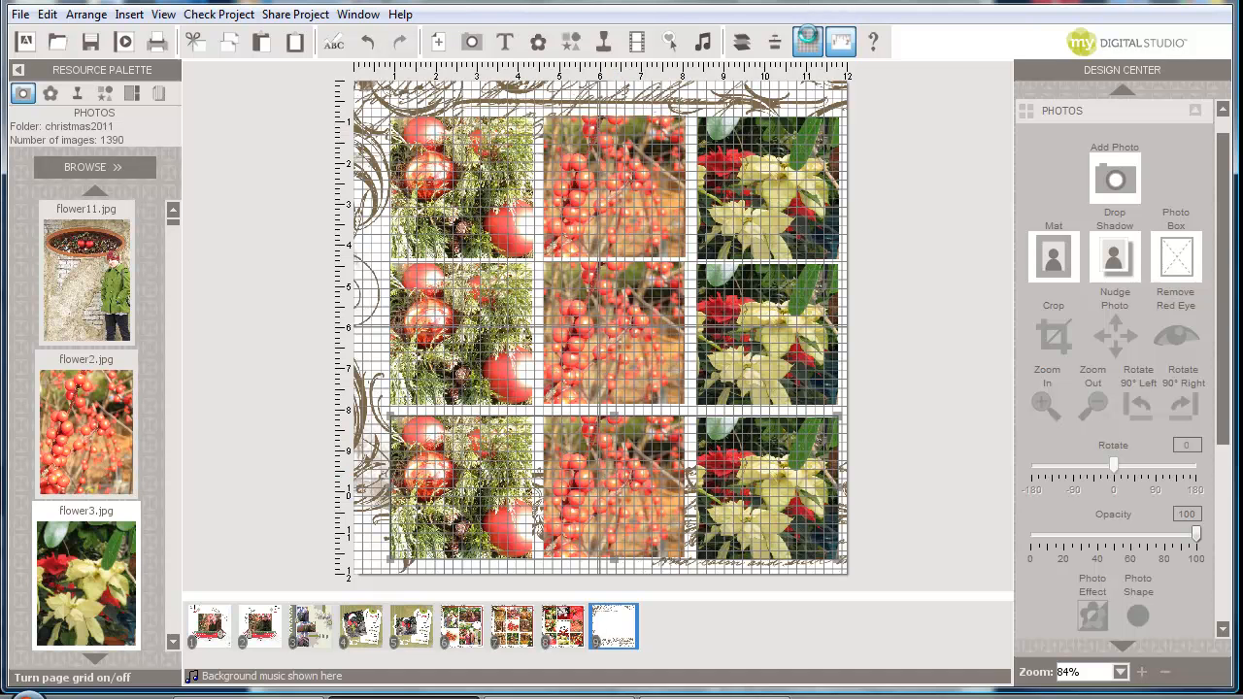
pyautogui.click(807, 40)
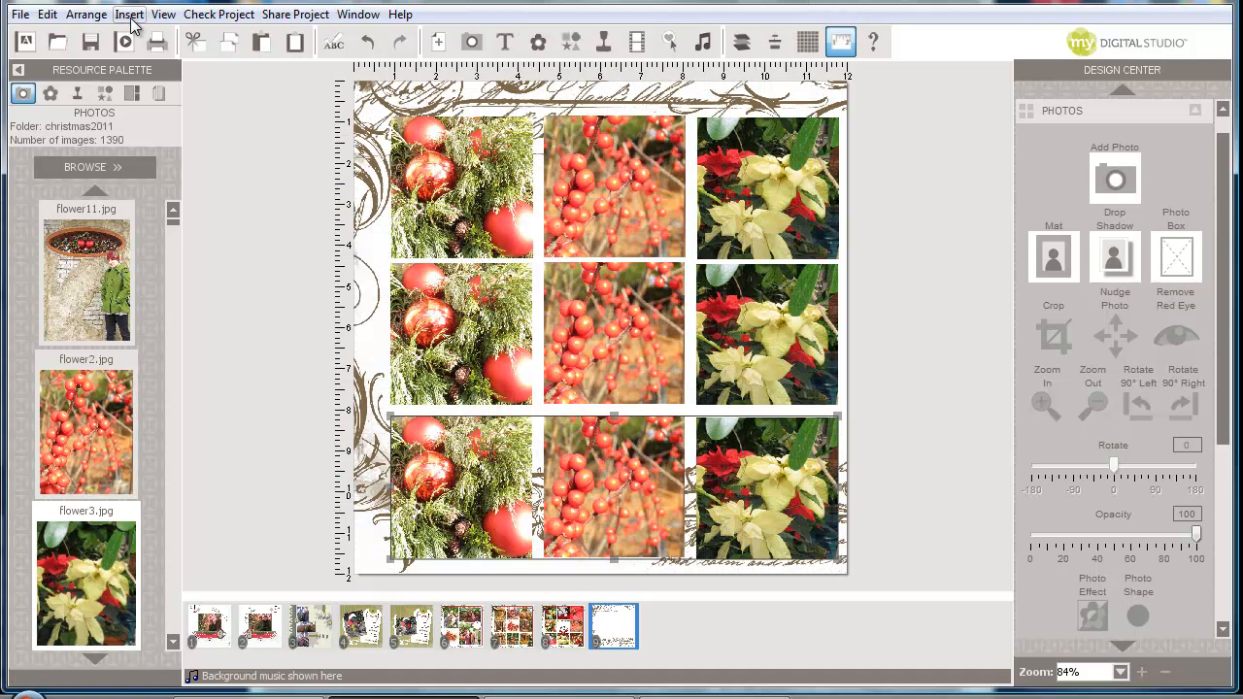
# Select all three photo rows and ungroup them into individual photos
pyautogui.click(88, 15)
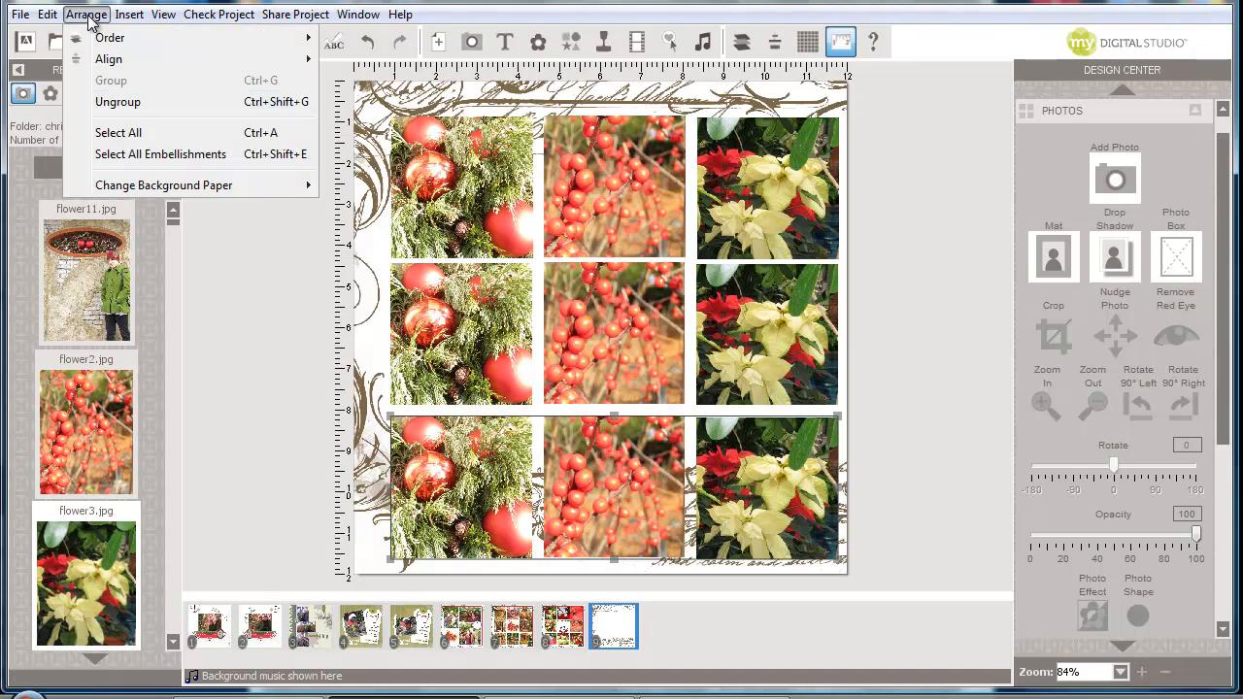
pyautogui.click(124, 133)
pyautogui.click(97, 15)
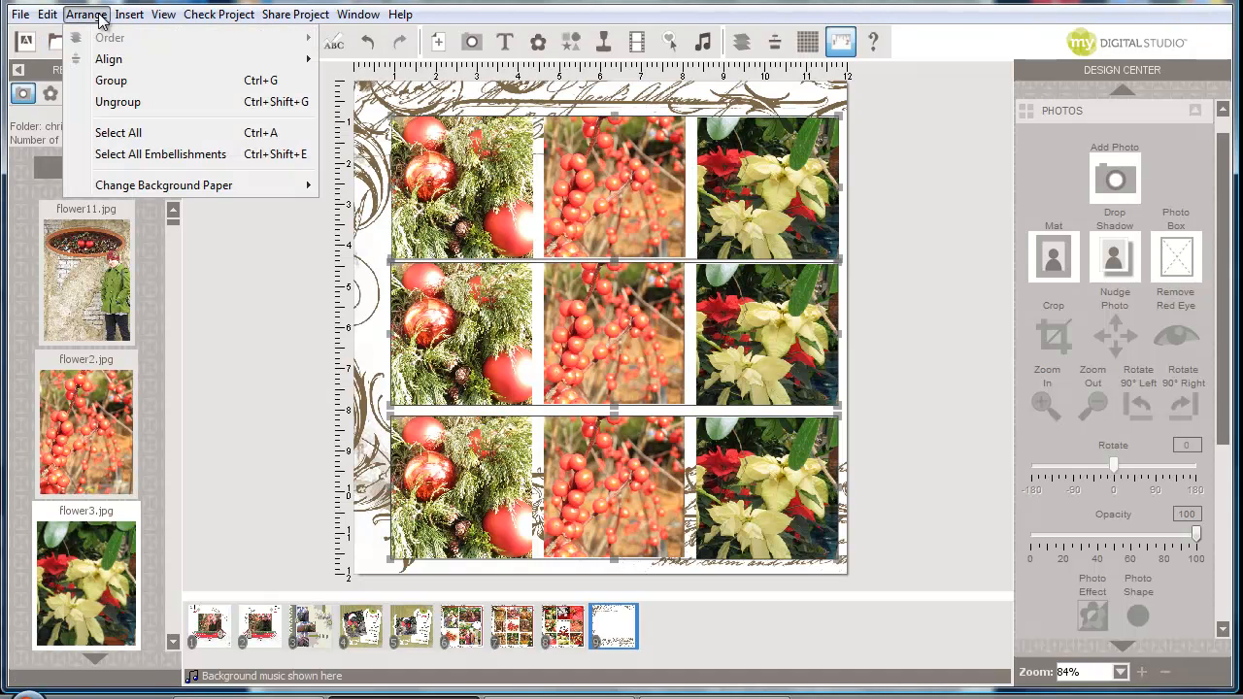
pyautogui.click(126, 103)
pyautogui.click(904, 147)
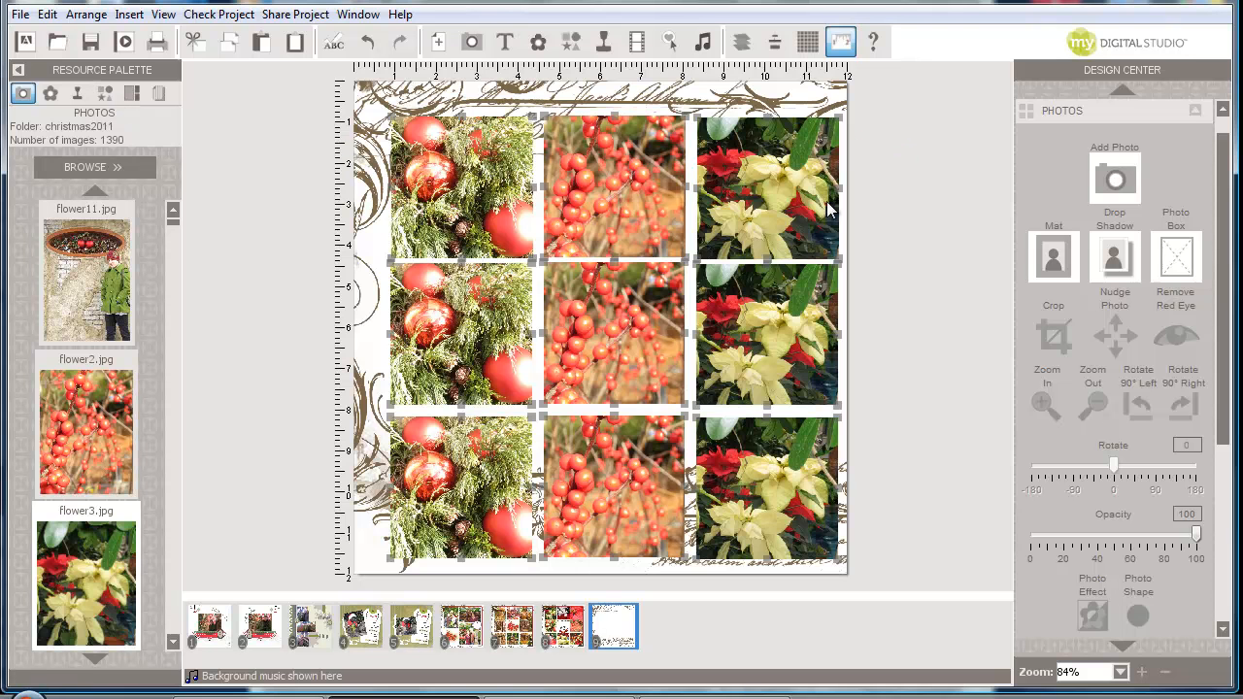
# Delete the berry photo from the centre box of the grid, keeping the empty photo box
pyautogui.click(588, 298)
pyautogui.rightClick(587, 298)
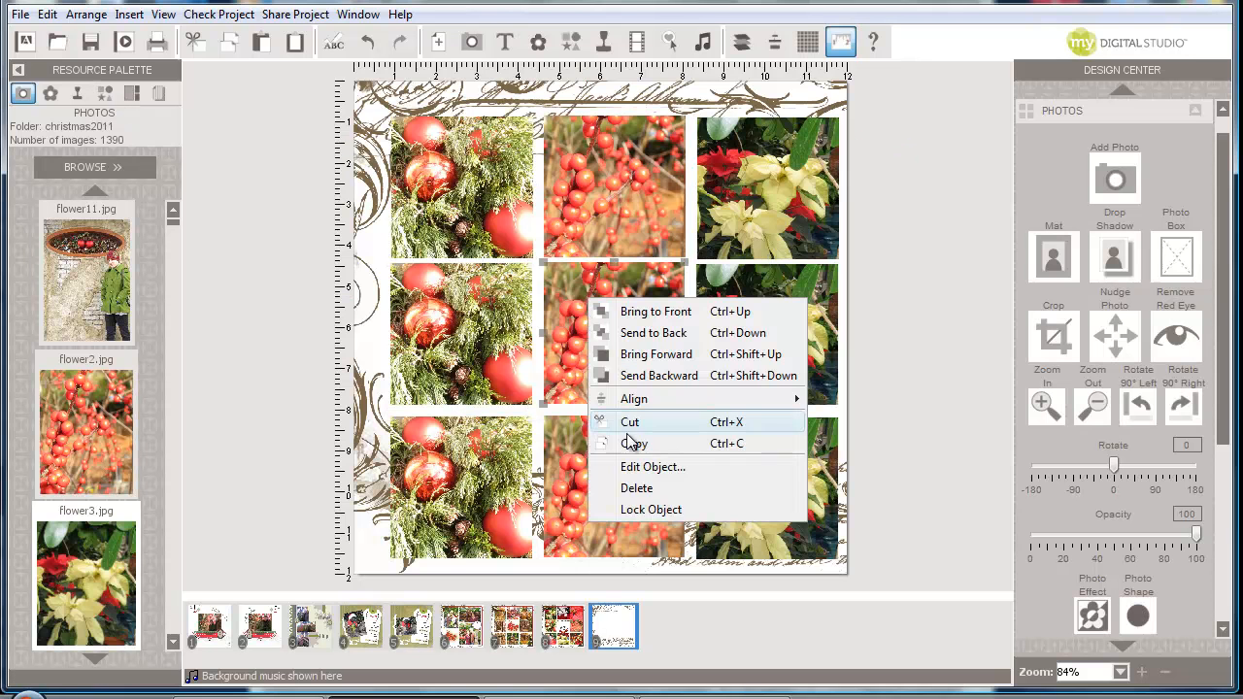
pyautogui.click(636, 489)
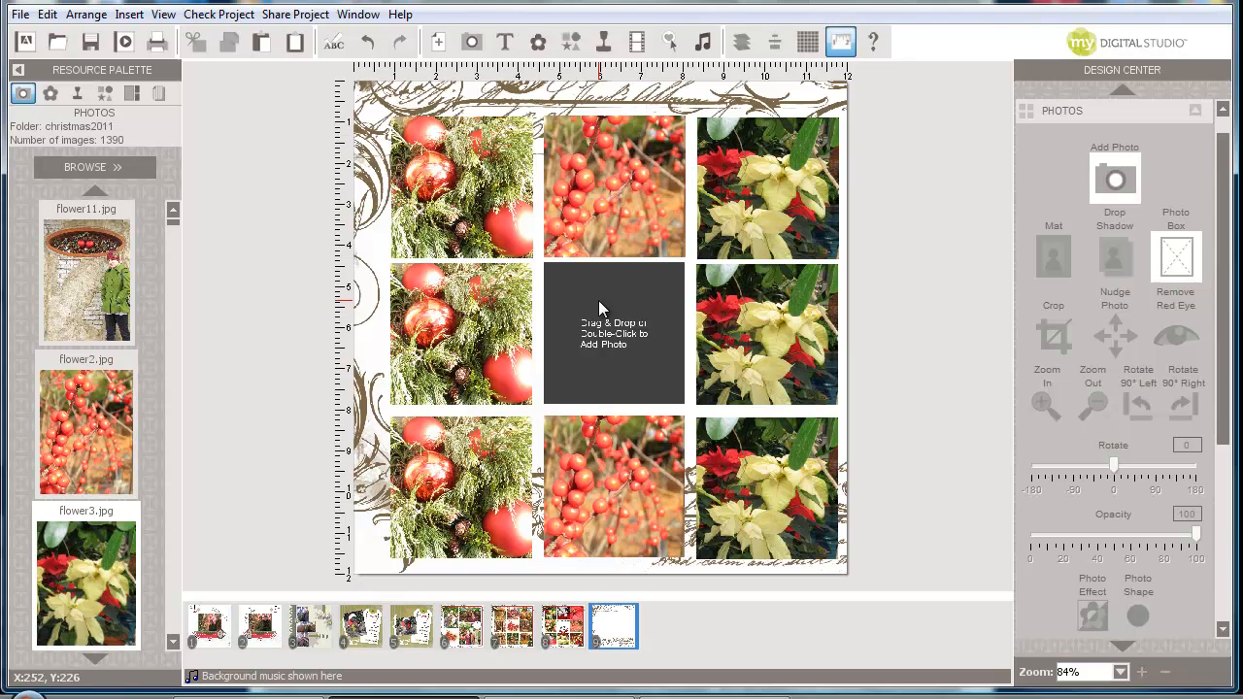
pyautogui.rightClick(598, 301)
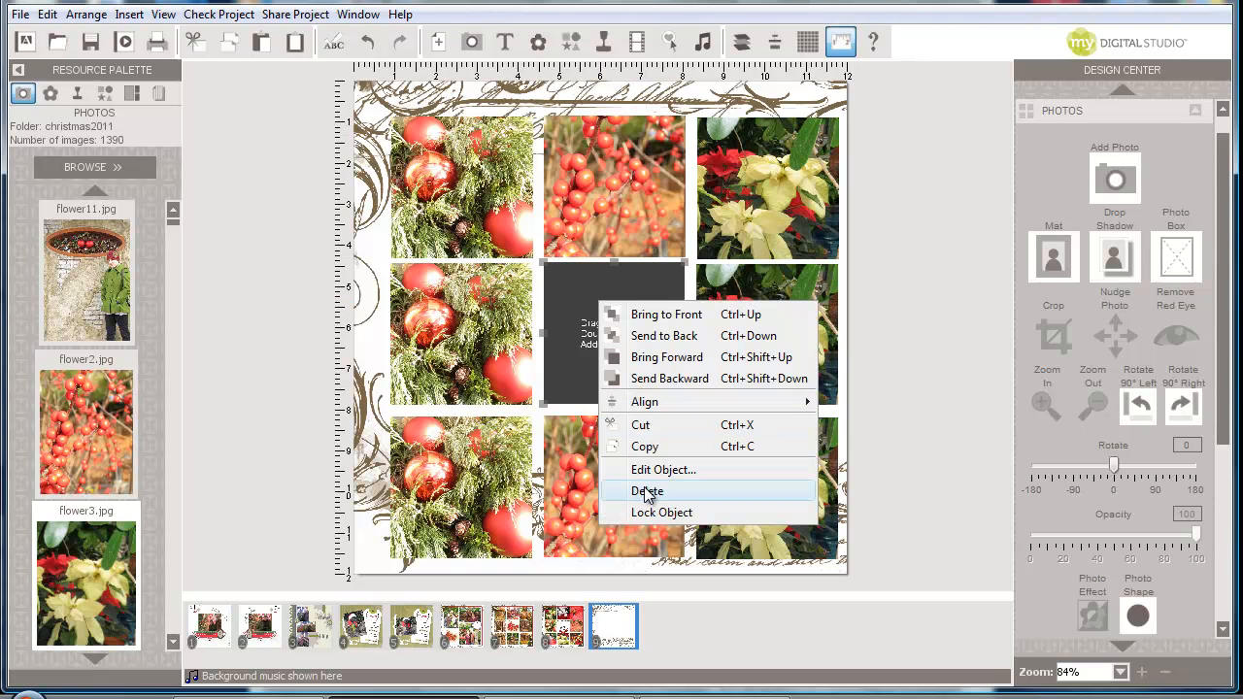
# Fill the empty centre photo box with the Whisper White background paper from the Card Stock category
pyautogui.click(167, 96)
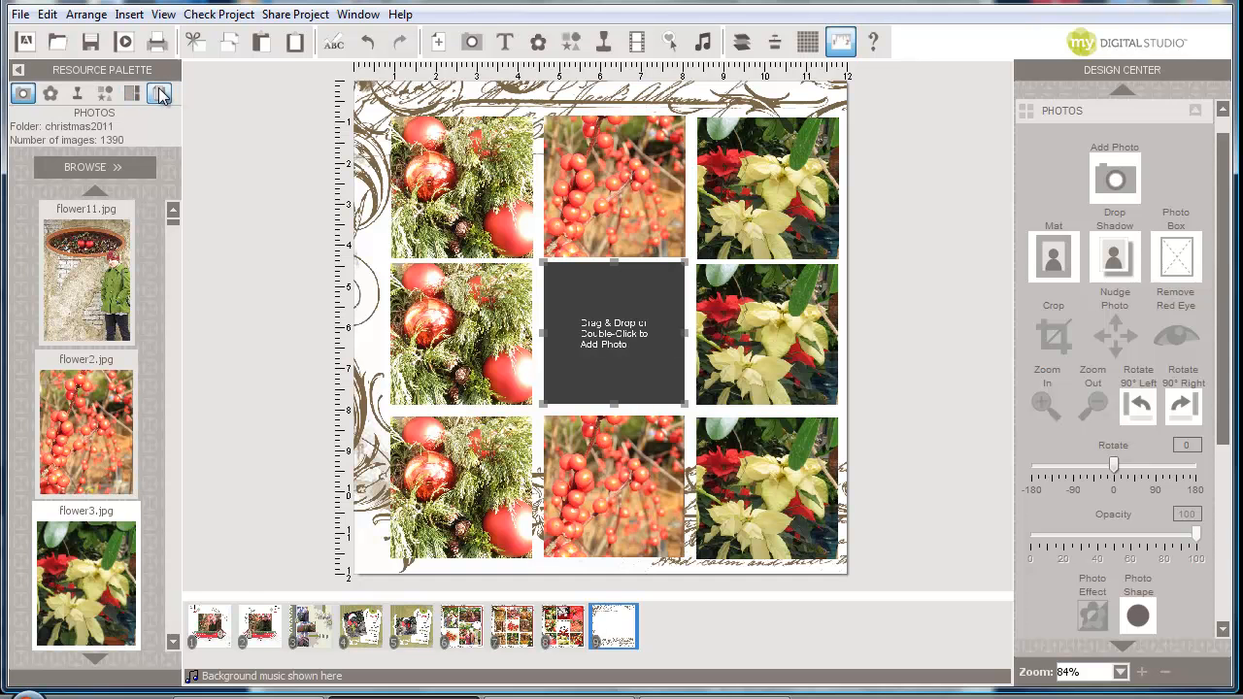
pyautogui.click(160, 94)
pyautogui.click(104, 181)
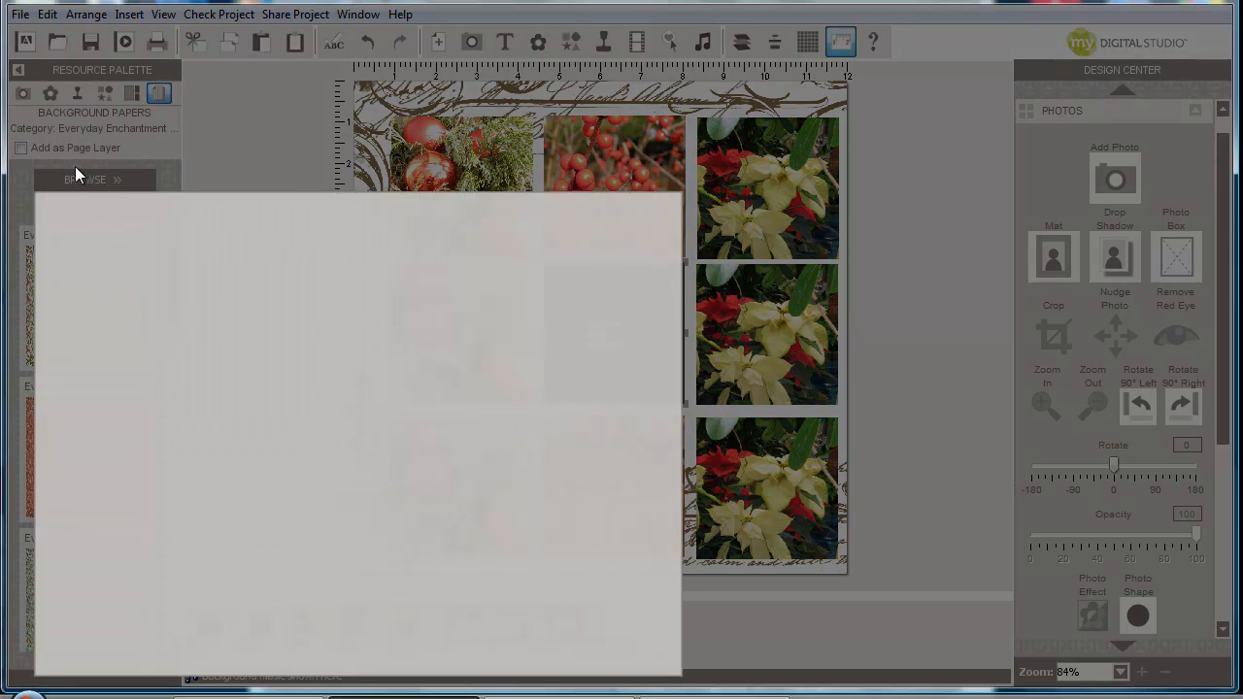
pyautogui.click(92, 268)
pyautogui.click(626, 656)
pyautogui.moveTo(173, 250); pyautogui.dragTo(194, 668)
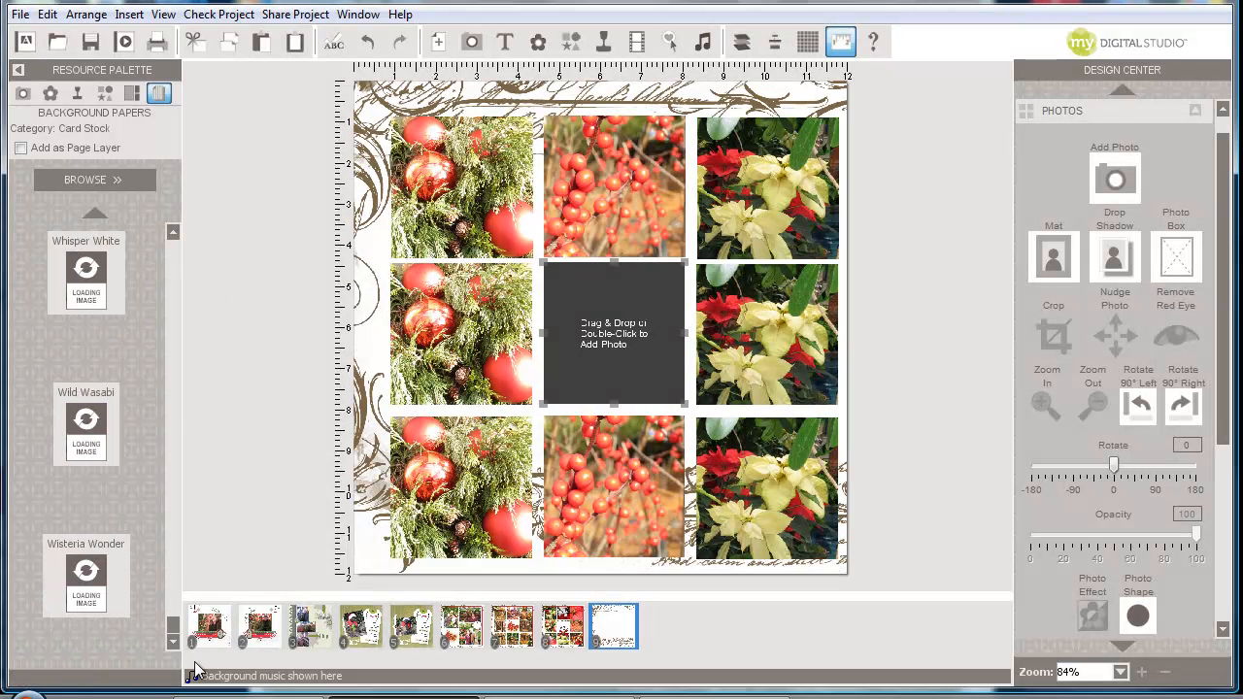
pyautogui.scroll(1, 97, 264)
pyautogui.moveTo(589, 295); pyautogui.dragTo(600, 312)
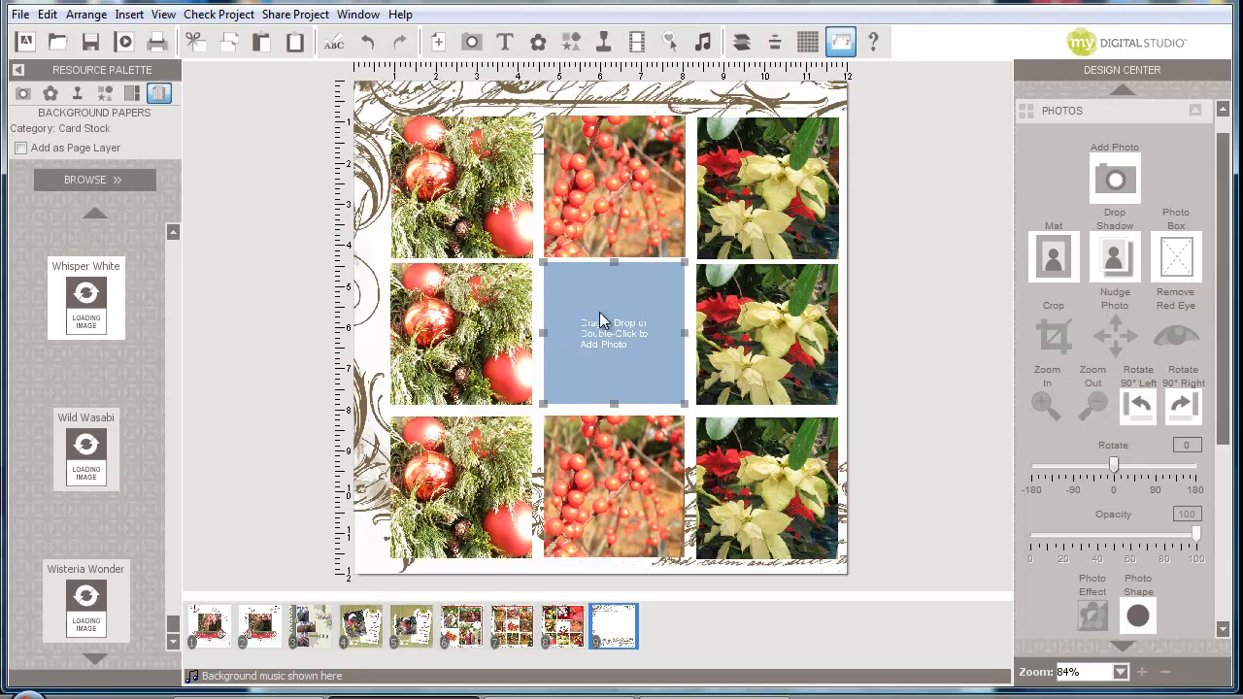
pyautogui.moveTo(599, 311); pyautogui.dragTo(599, 313)
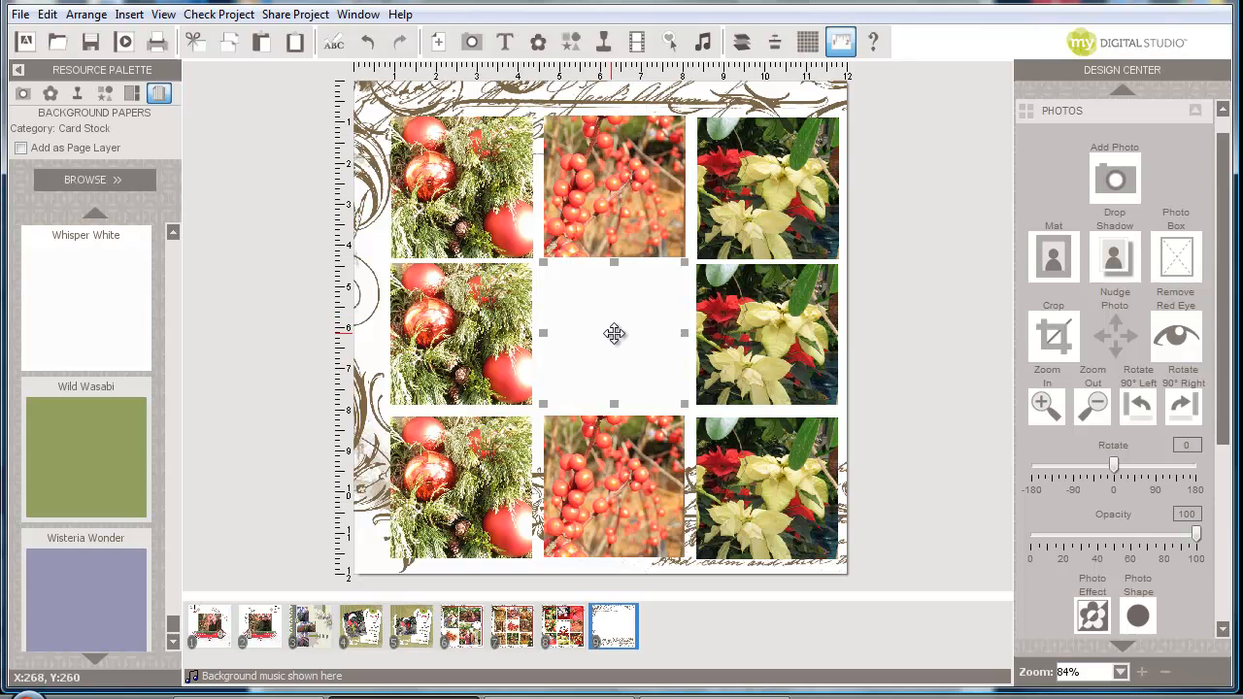
# Add a 1.25 Square Punch to the page and enlarge it to about 555 by 555 so it covers the whole photo grid
pyautogui.click(105, 92)
pyautogui.moveTo(85, 417); pyautogui.dragTo(843, 439)
pyautogui.moveTo(654, 483); pyautogui.dragTo(653, 483)
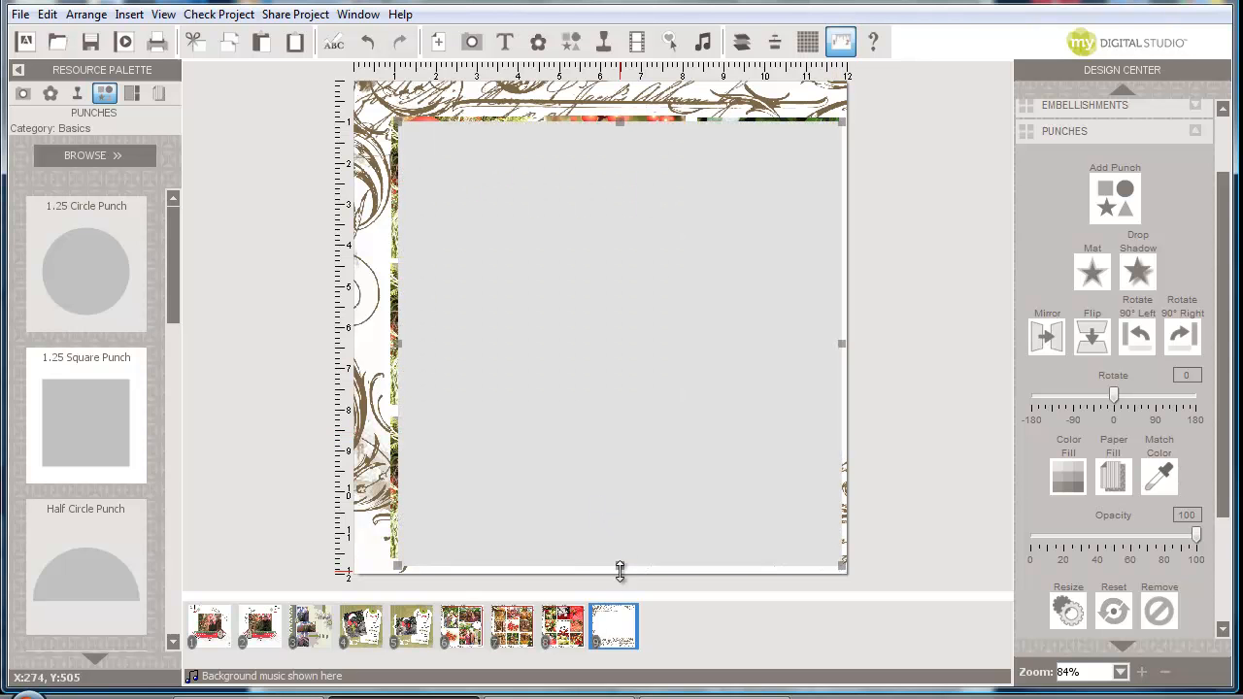
pyautogui.moveTo(396, 347); pyautogui.dragTo(383, 347)
pyautogui.moveTo(614, 124); pyautogui.dragTo(613, 110)
pyautogui.moveTo(808, 332); pyautogui.dragTo(808, 333)
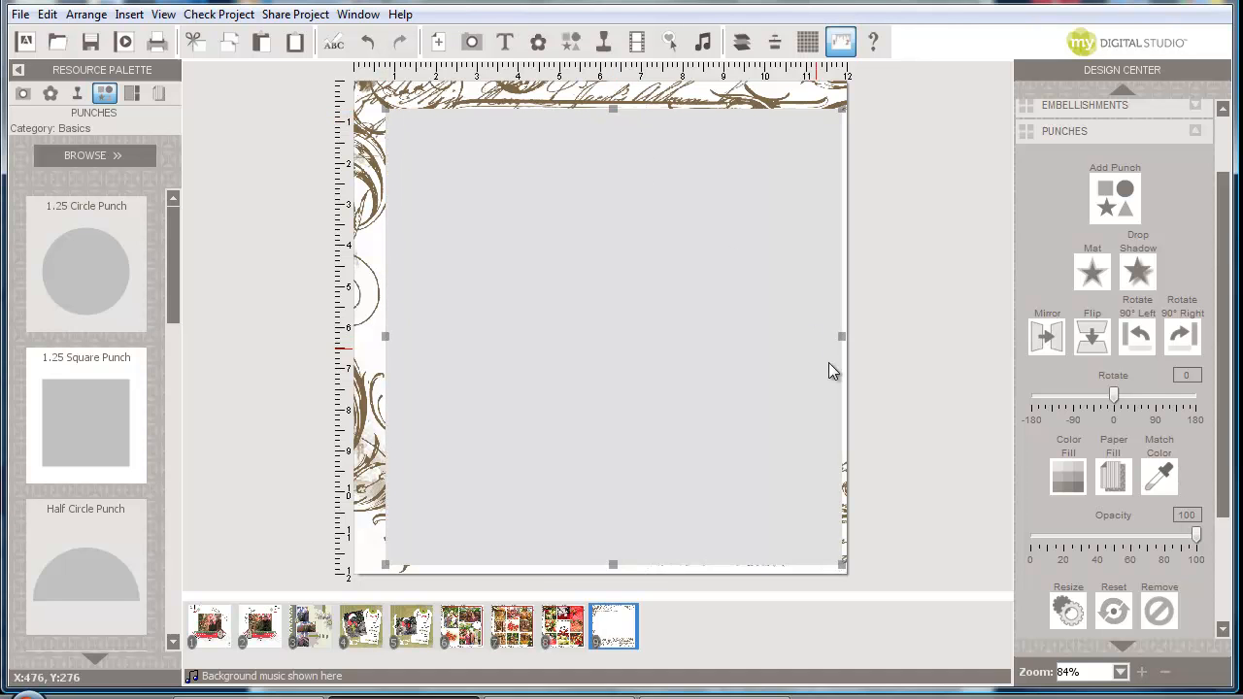
# Fill the large square punch with the dark red from the Stampin' Up! Colors palette
pyautogui.click(1074, 472)
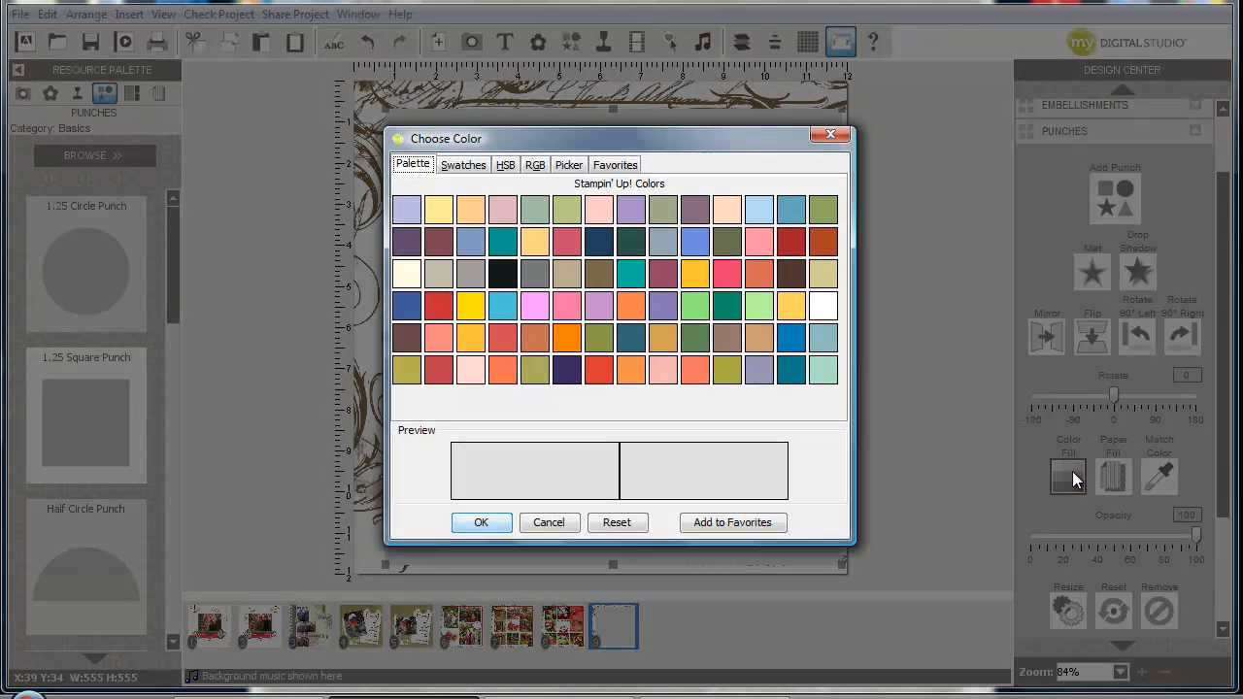
pyautogui.click(798, 237)
pyautogui.click(485, 522)
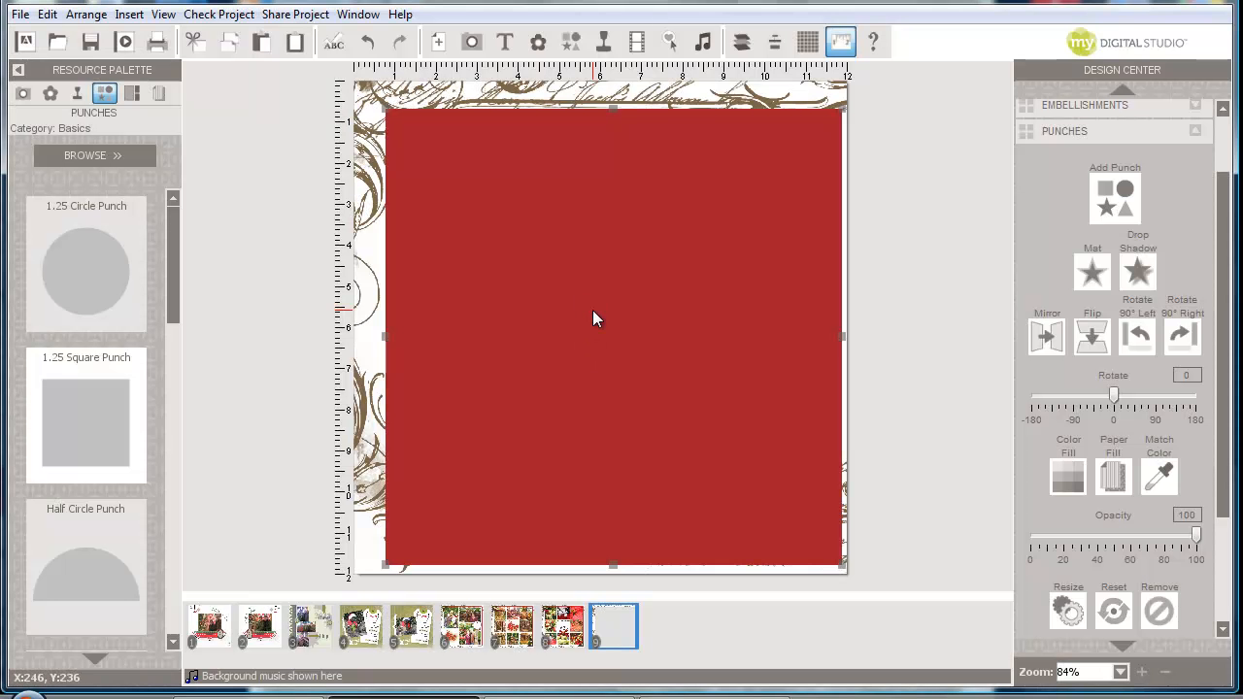
# Send the red square backward one layer at a time until it sits behind all nine boxes of the photo grid
pyautogui.rightClick(594, 310)
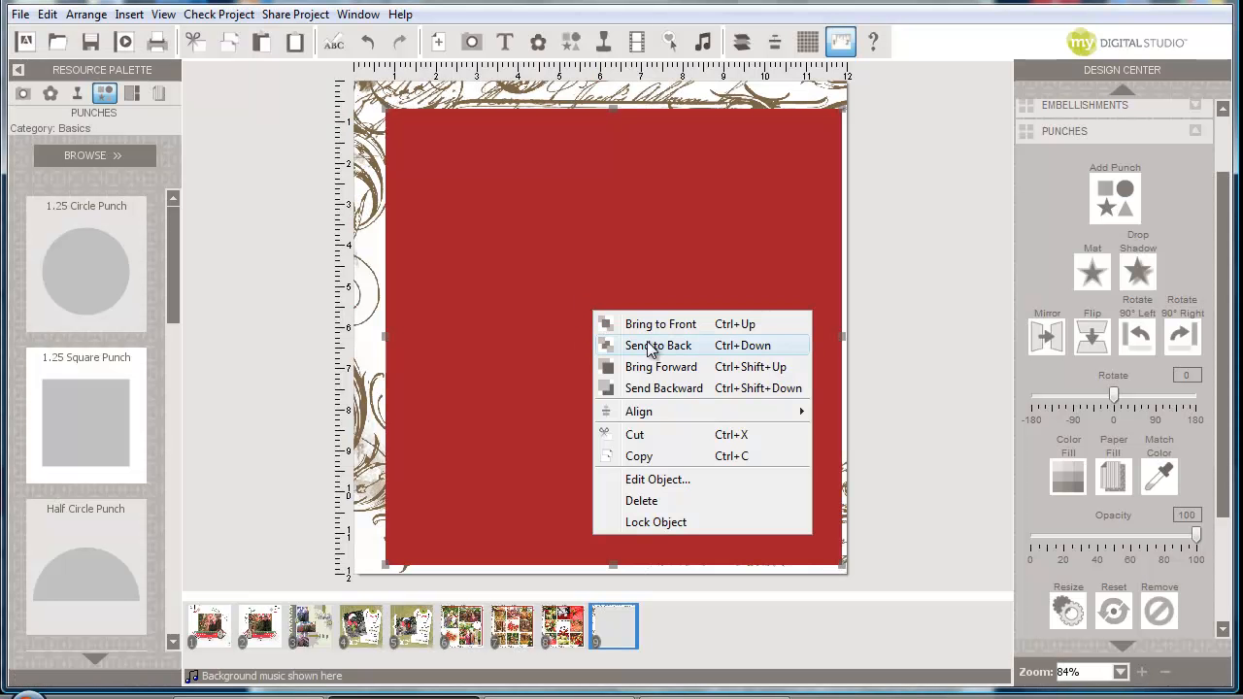
pyautogui.click(647, 389)
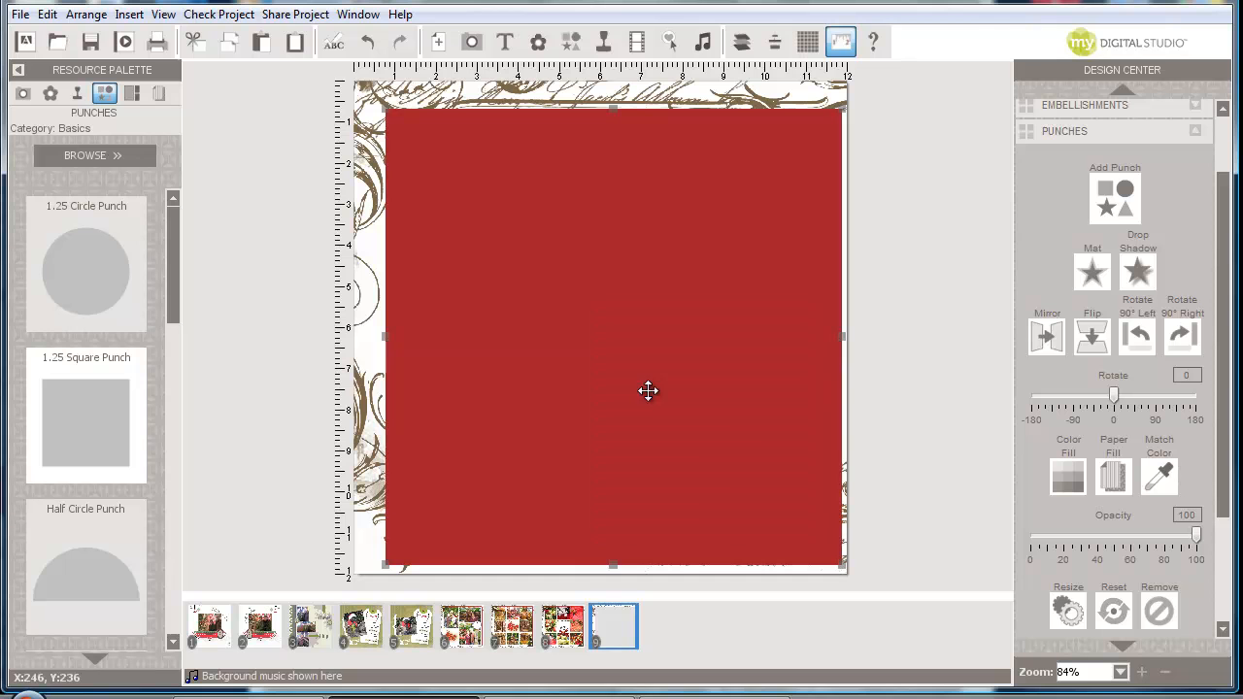
pyautogui.rightClick(619, 250)
pyautogui.click(666, 329)
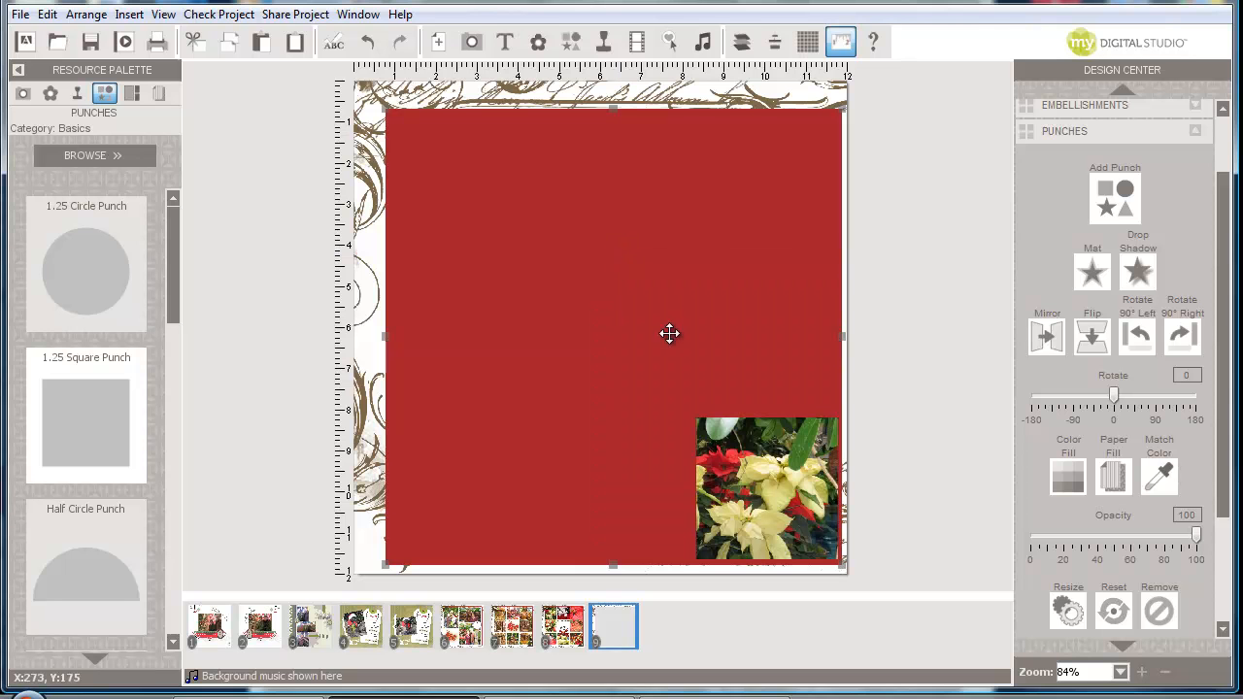
pyautogui.rightClick(674, 310)
pyautogui.click(721, 387)
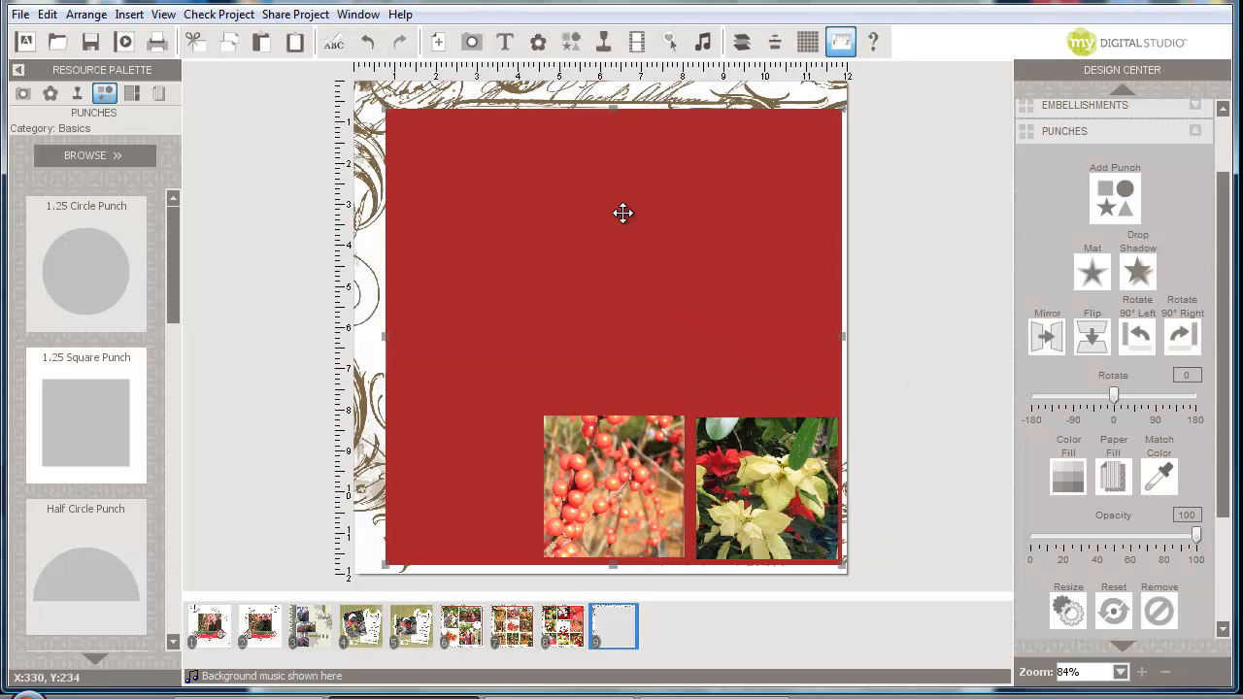
pyautogui.rightClick(622, 213)
pyautogui.click(673, 289)
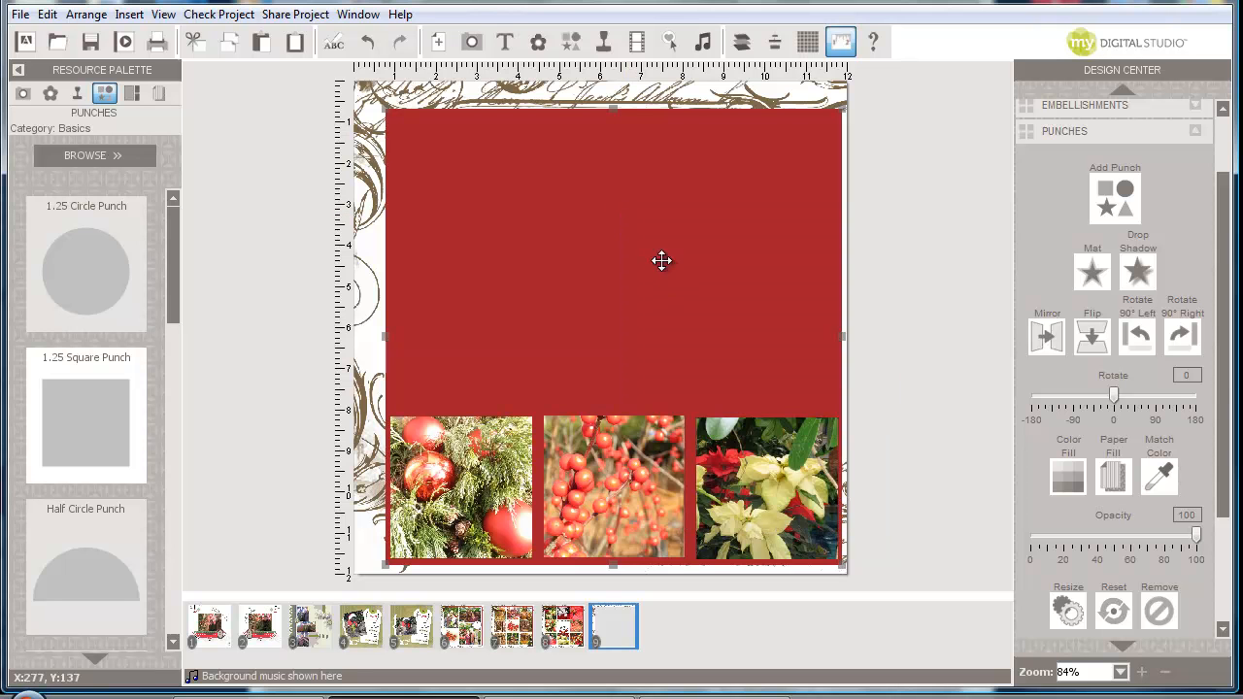
pyautogui.rightClick(652, 240)
pyautogui.click(691, 322)
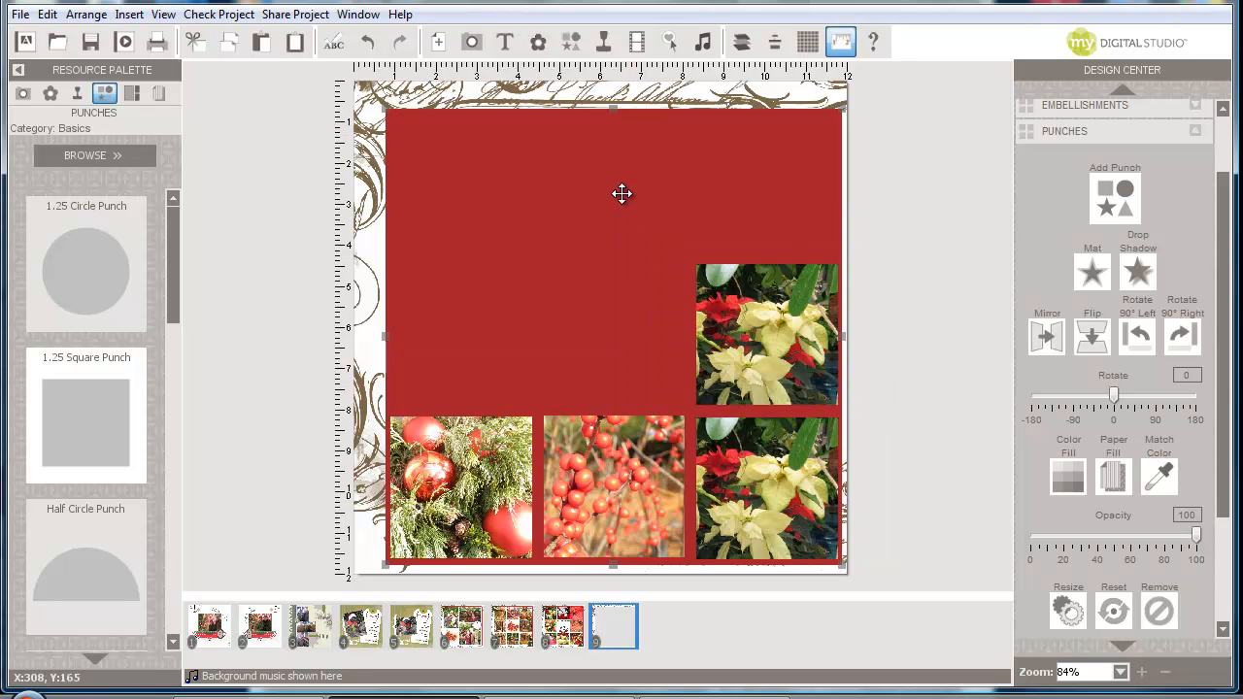
pyautogui.rightClick(622, 193)
pyautogui.click(674, 273)
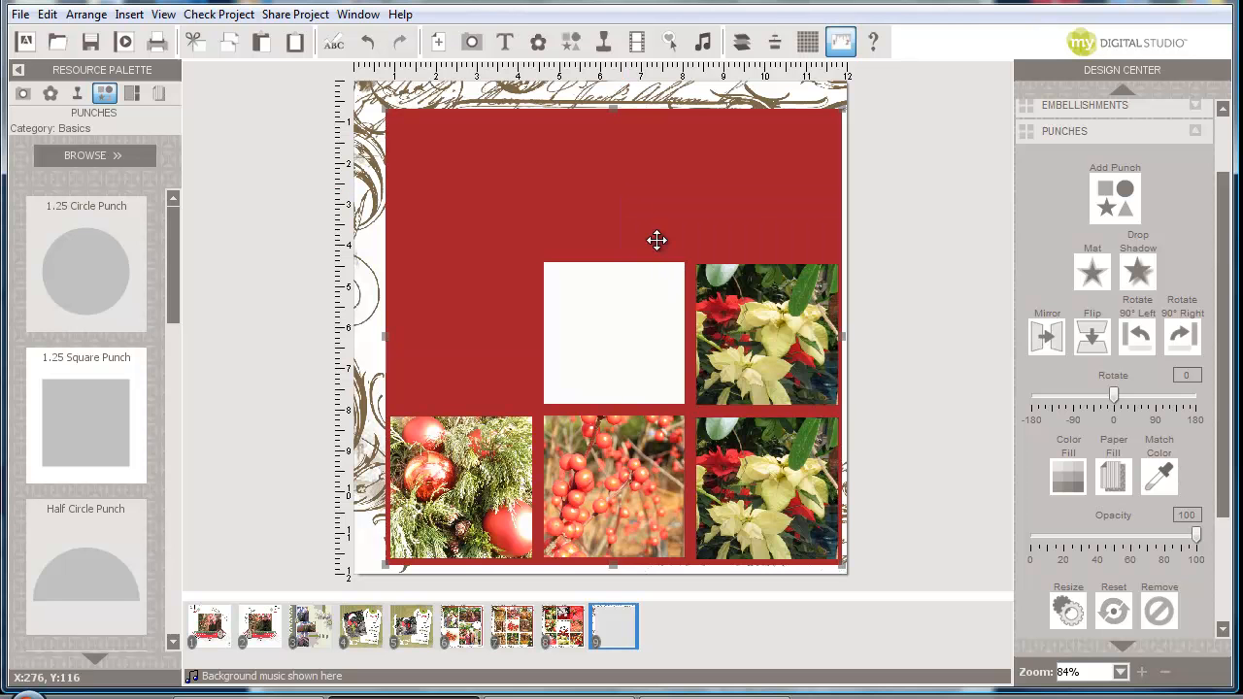
pyautogui.rightClick(634, 207)
pyautogui.click(685, 293)
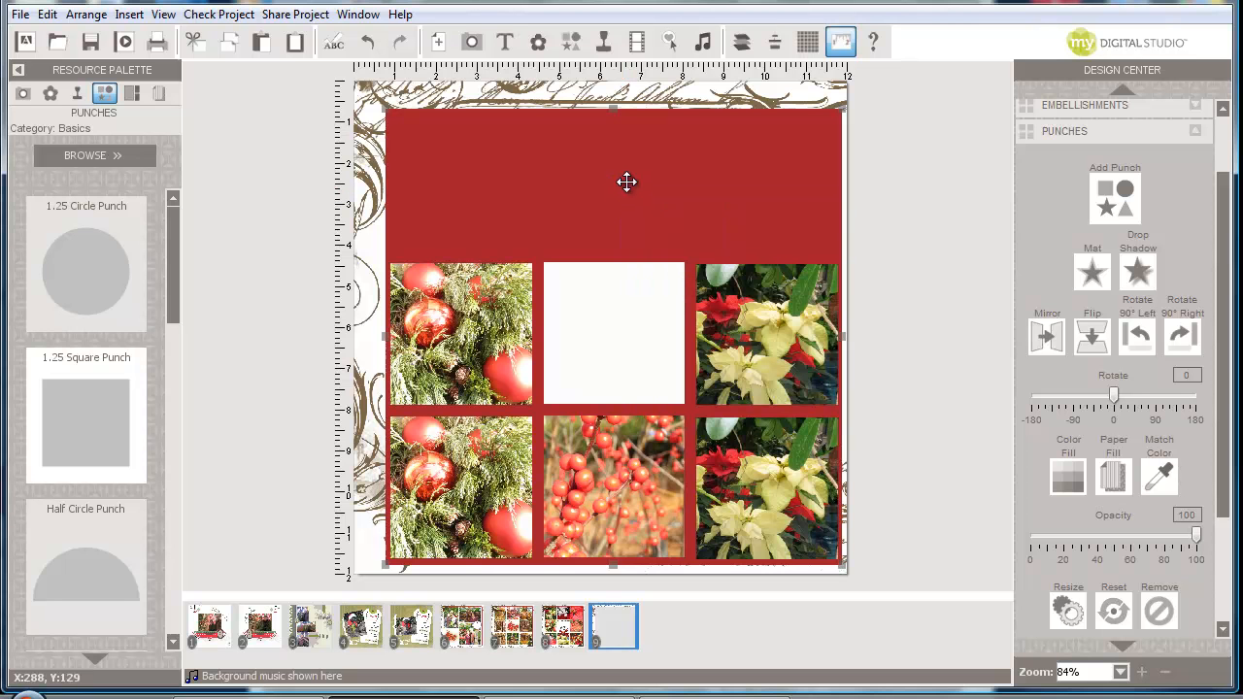
pyautogui.rightClick(627, 184)
pyautogui.click(668, 262)
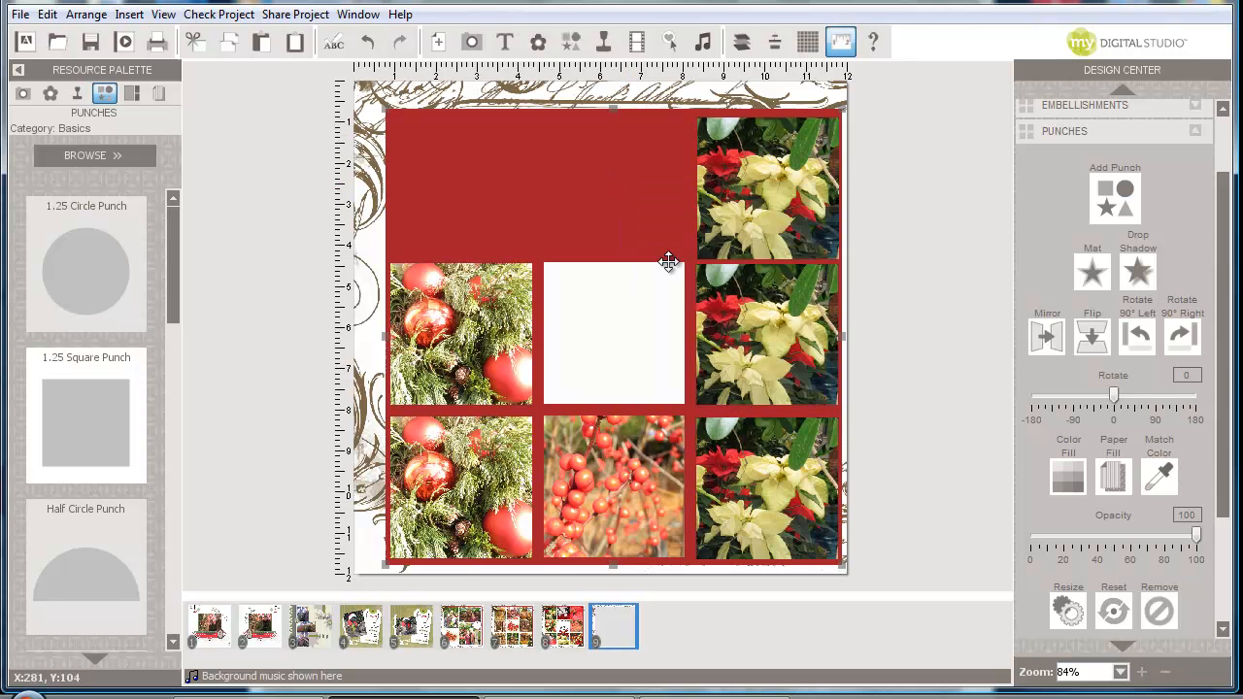
pyautogui.rightClick(614, 186)
pyautogui.click(659, 268)
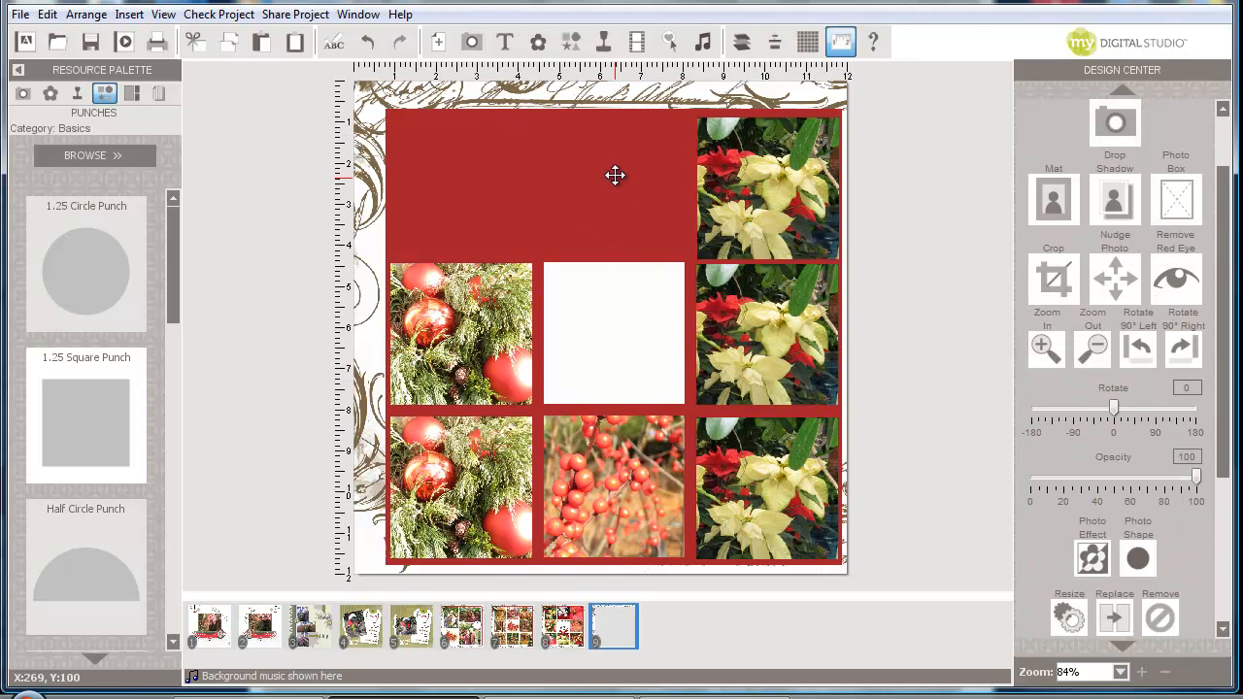
pyautogui.rightClick(614, 179)
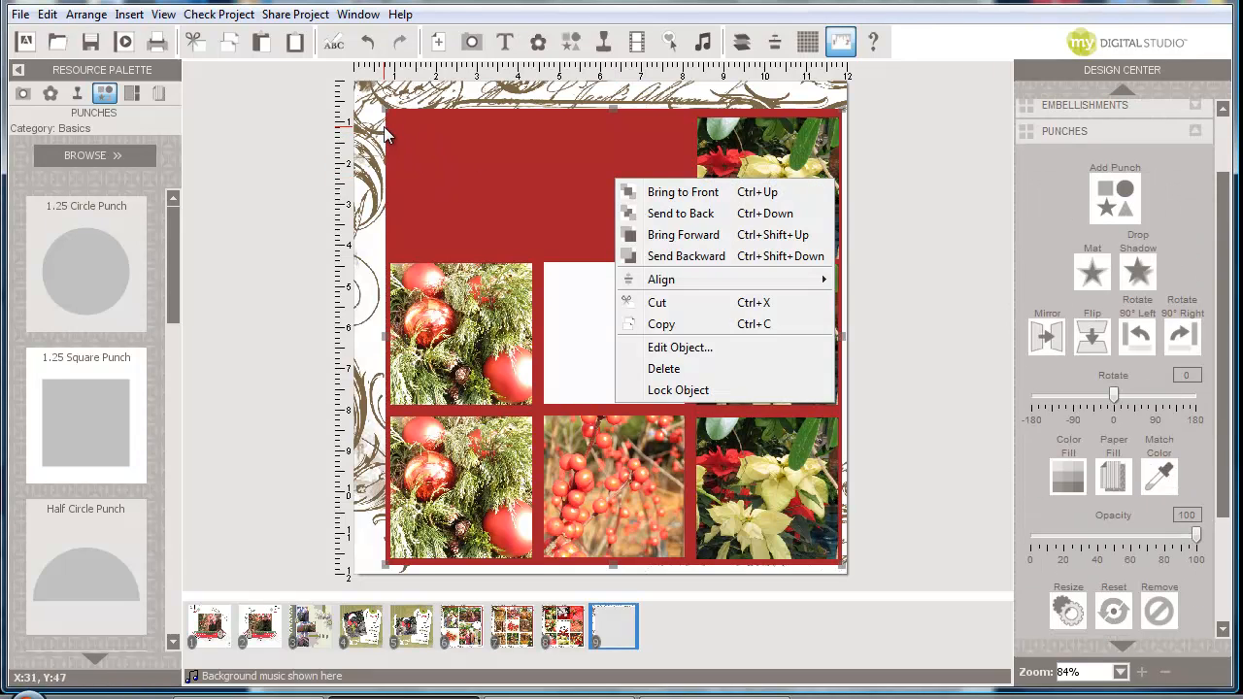
pyautogui.click(650, 257)
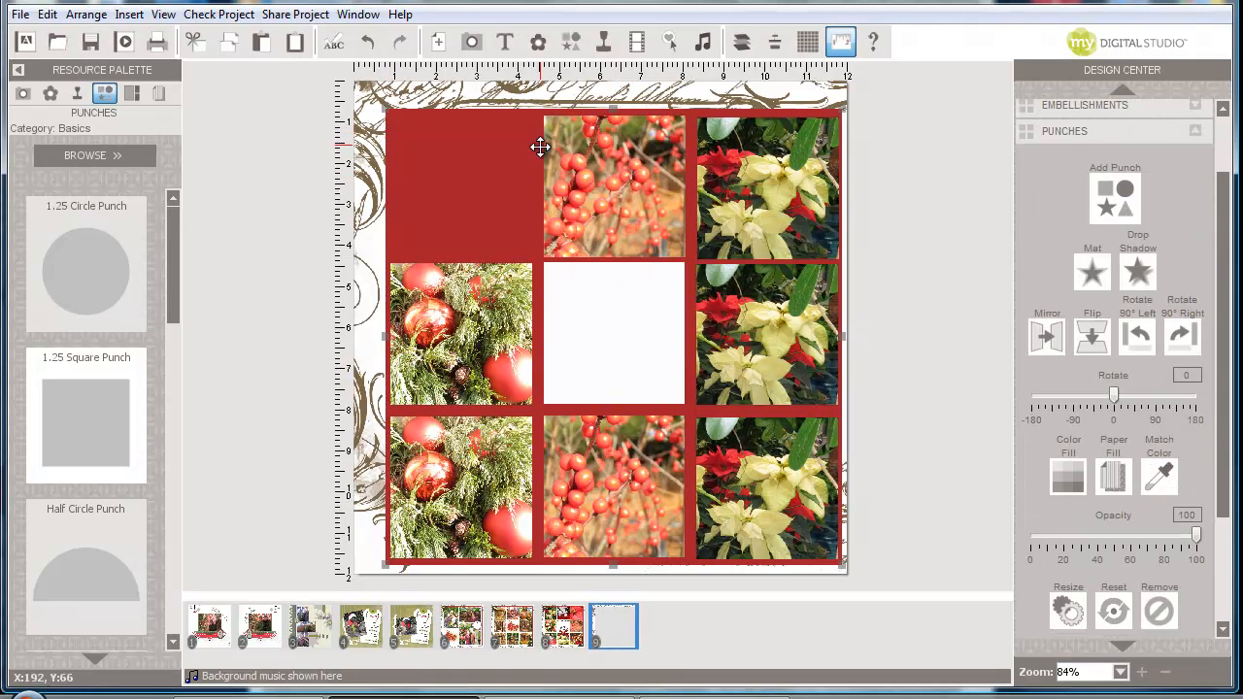
pyautogui.rightClick(436, 139)
pyautogui.click(447, 211)
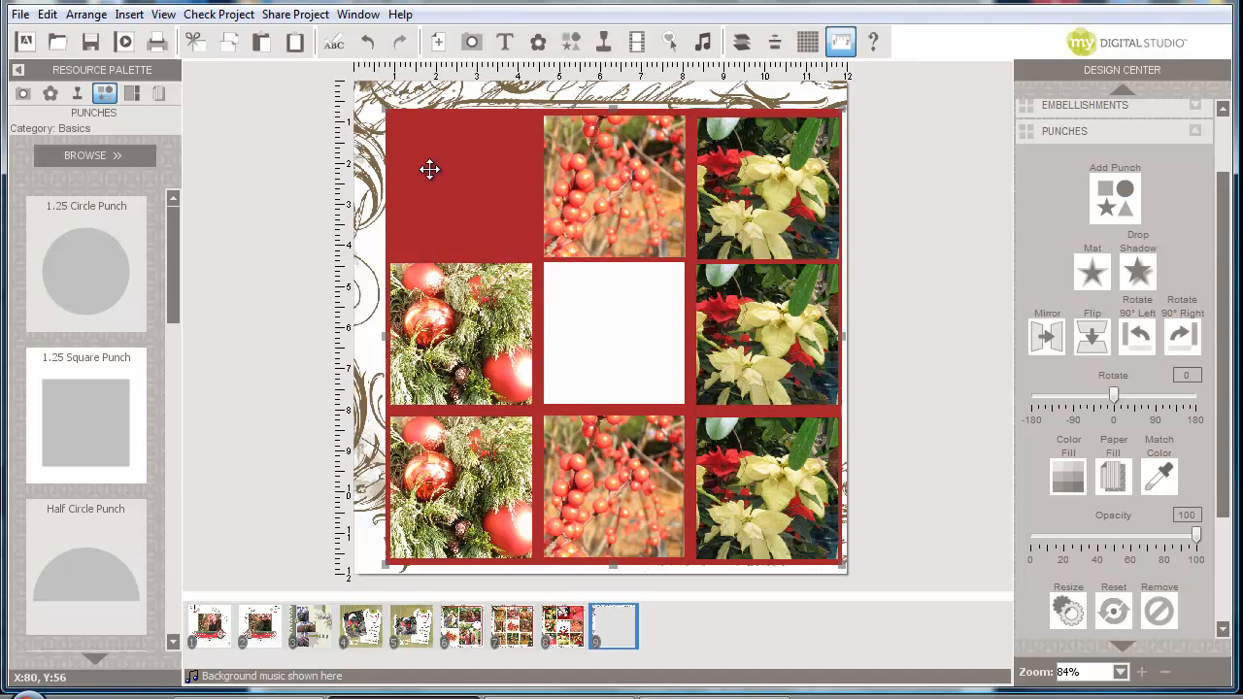
# Add another 1.25 Square Punch and enlarge it to about 569 by 579, slightly larger than the red square mat
pyautogui.moveTo(99, 412); pyautogui.dragTo(848, 158)
pyautogui.moveTo(390, 142); pyautogui.dragTo(379, 142)
pyautogui.moveTo(609, 113); pyautogui.dragTo(610, 94)
pyautogui.moveTo(610, 167); pyautogui.dragTo(625, 571)
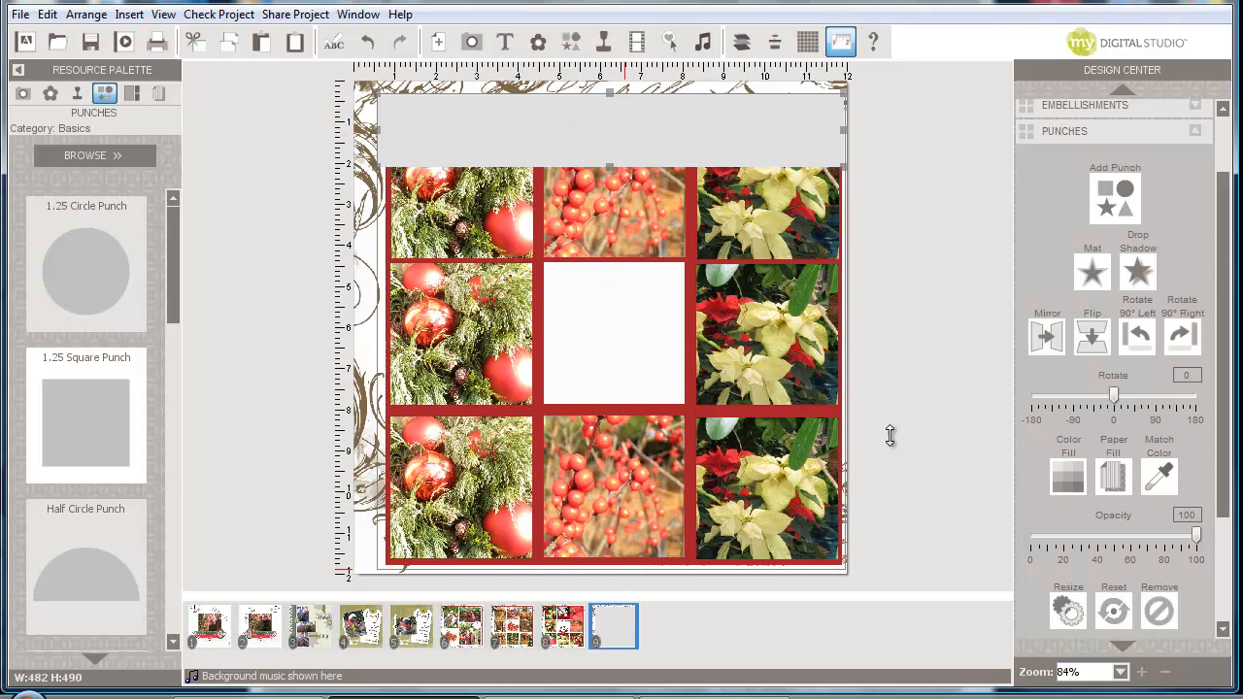
# Fill the new large square with the dark brown from the Stampin' Up! Colors palette
pyautogui.click(1065, 473)
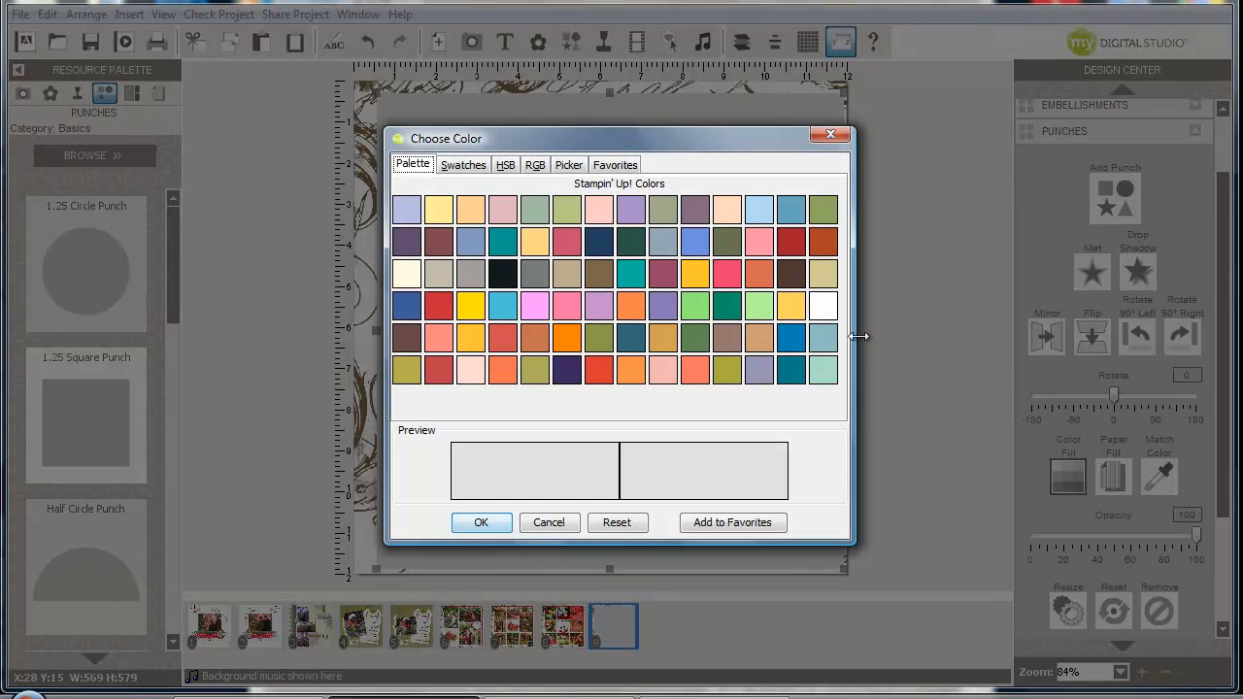
pyautogui.click(799, 264)
pyautogui.click(502, 525)
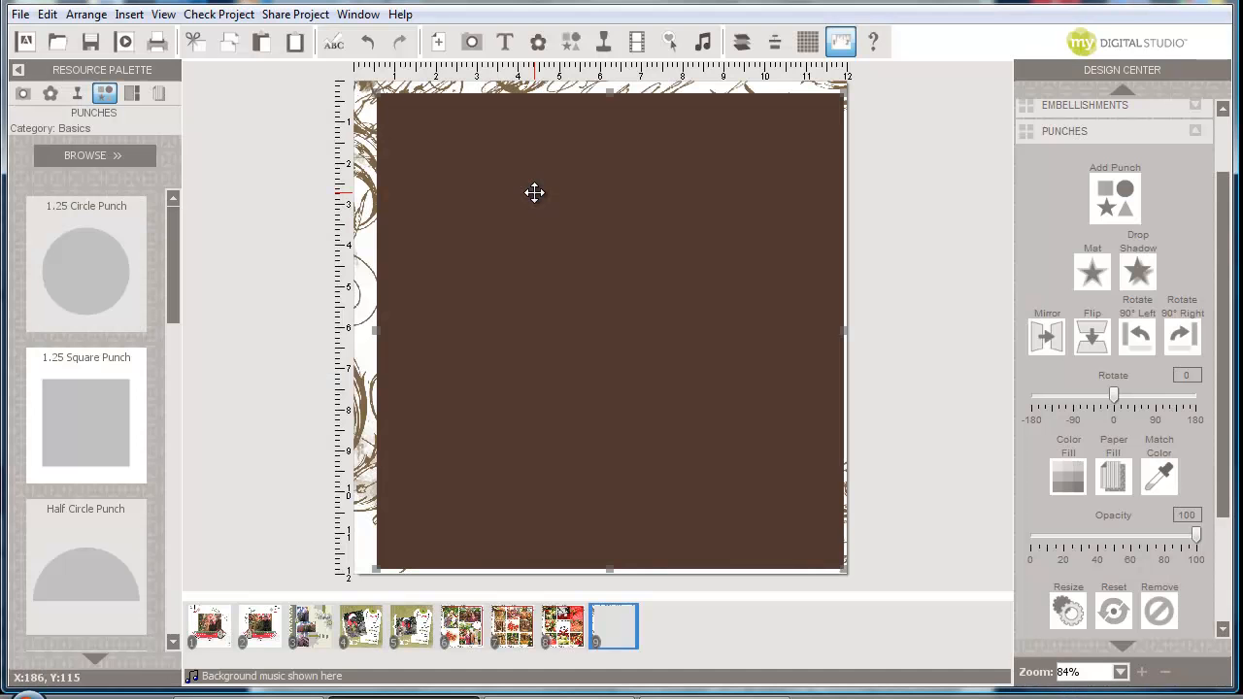
# Send the brown square backward one layer at a time until it lies behind the photo grid and the red mat
pyautogui.rightClick(535, 193)
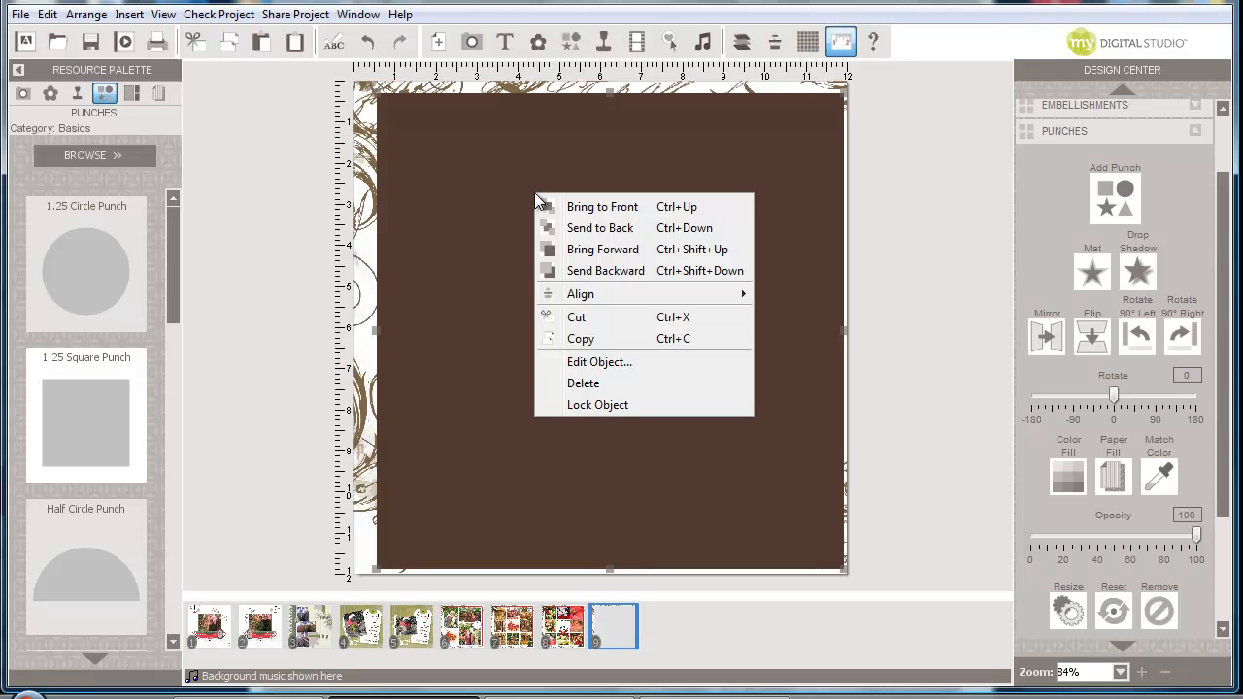
pyautogui.click(607, 271)
pyautogui.rightClick(589, 201)
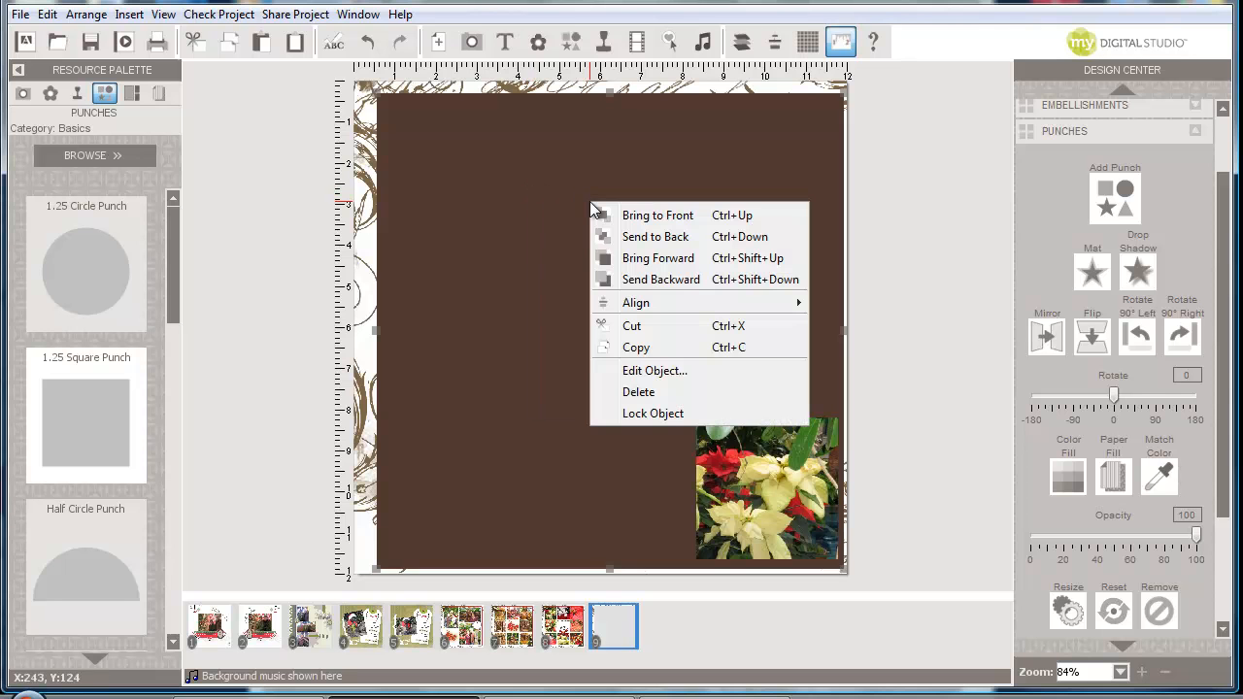
pyautogui.click(636, 280)
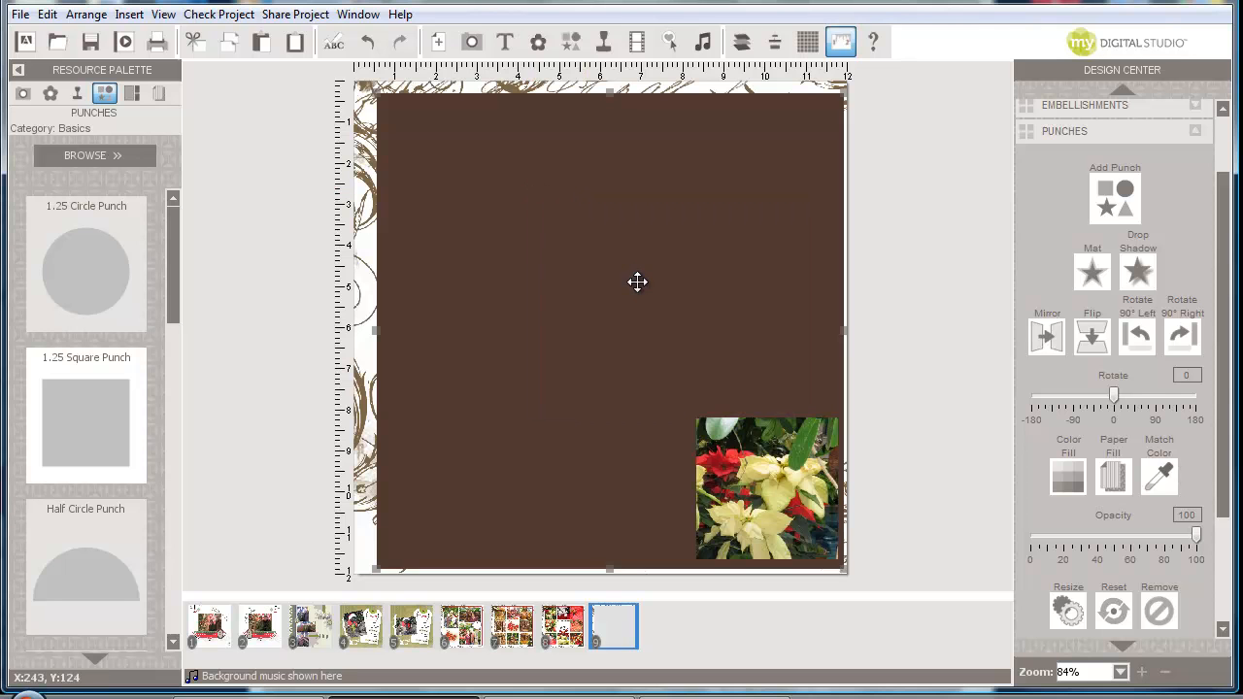
pyautogui.rightClick(624, 222)
pyautogui.click(670, 293)
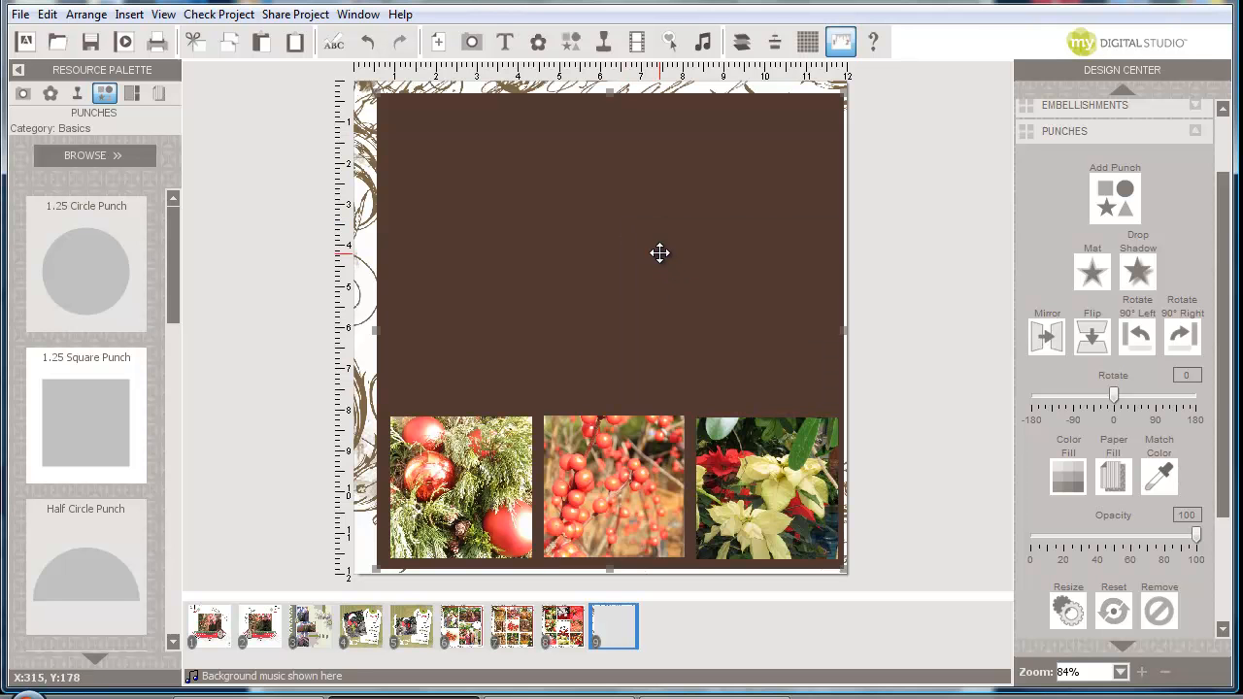
pyautogui.rightClick(653, 247)
pyautogui.click(700, 330)
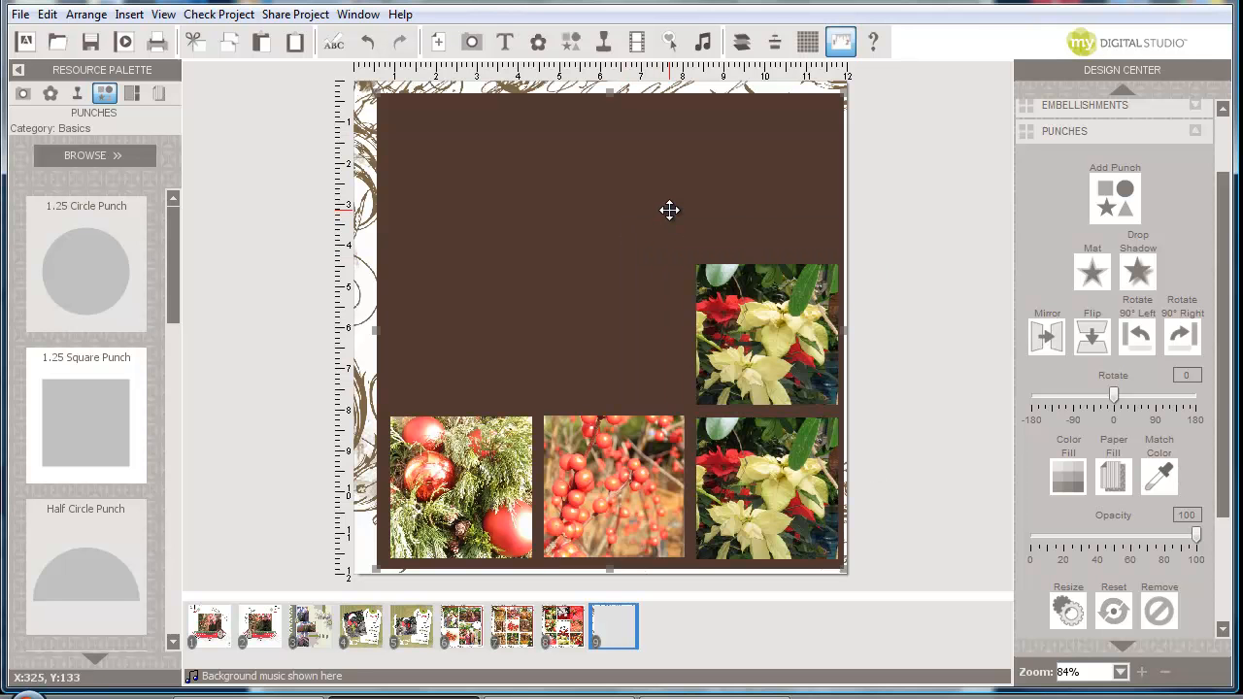
pyautogui.rightClick(669, 210)
pyautogui.click(711, 291)
pyautogui.rightClick(647, 220)
pyautogui.click(699, 299)
pyautogui.rightClick(636, 168)
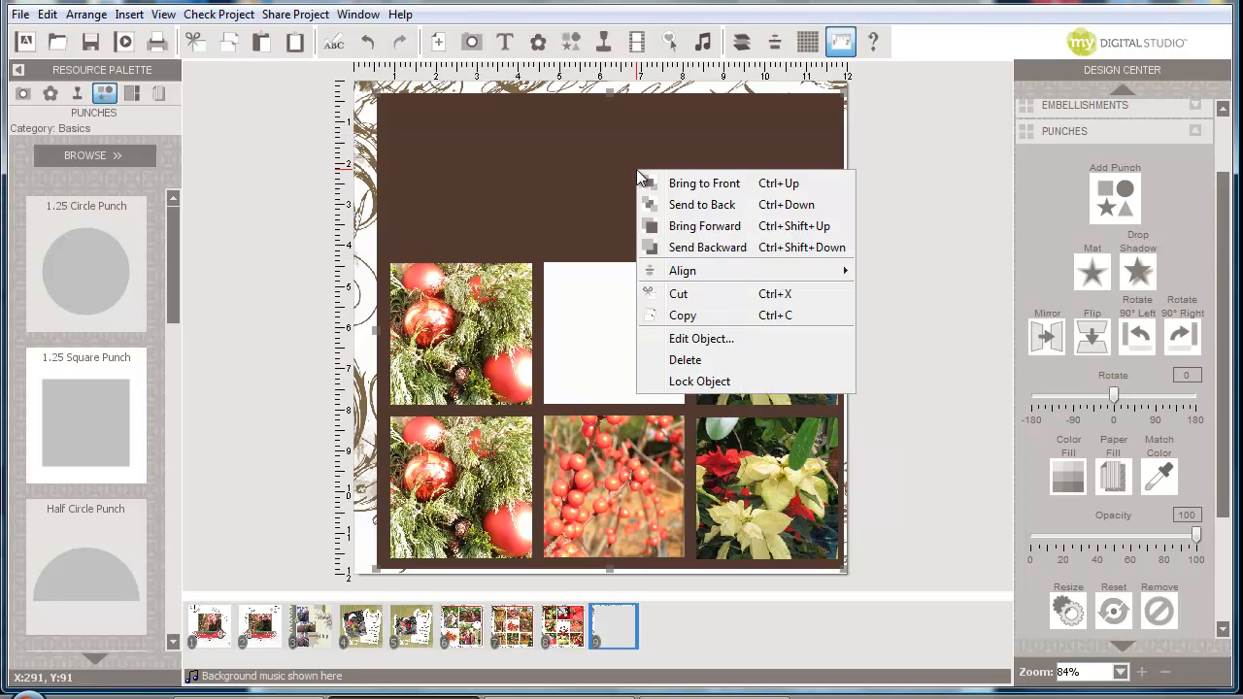
pyautogui.click(682, 249)
pyautogui.rightClick(650, 167)
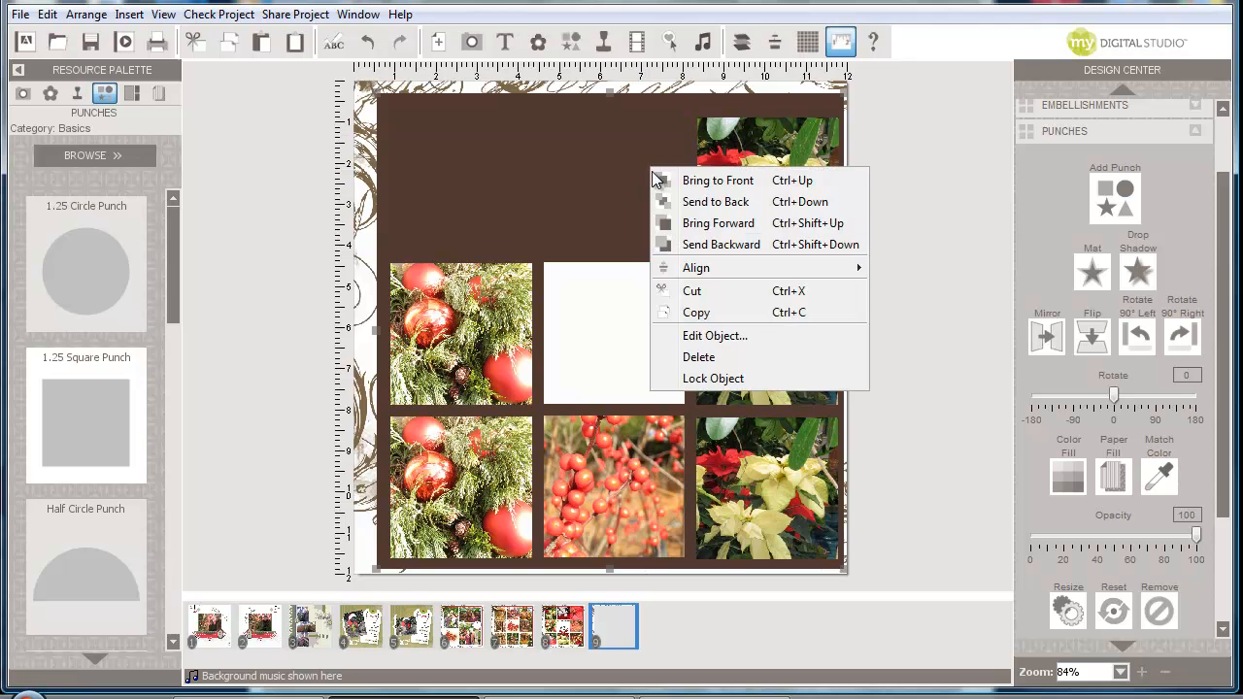
pyautogui.click(685, 244)
pyautogui.click(558, 153)
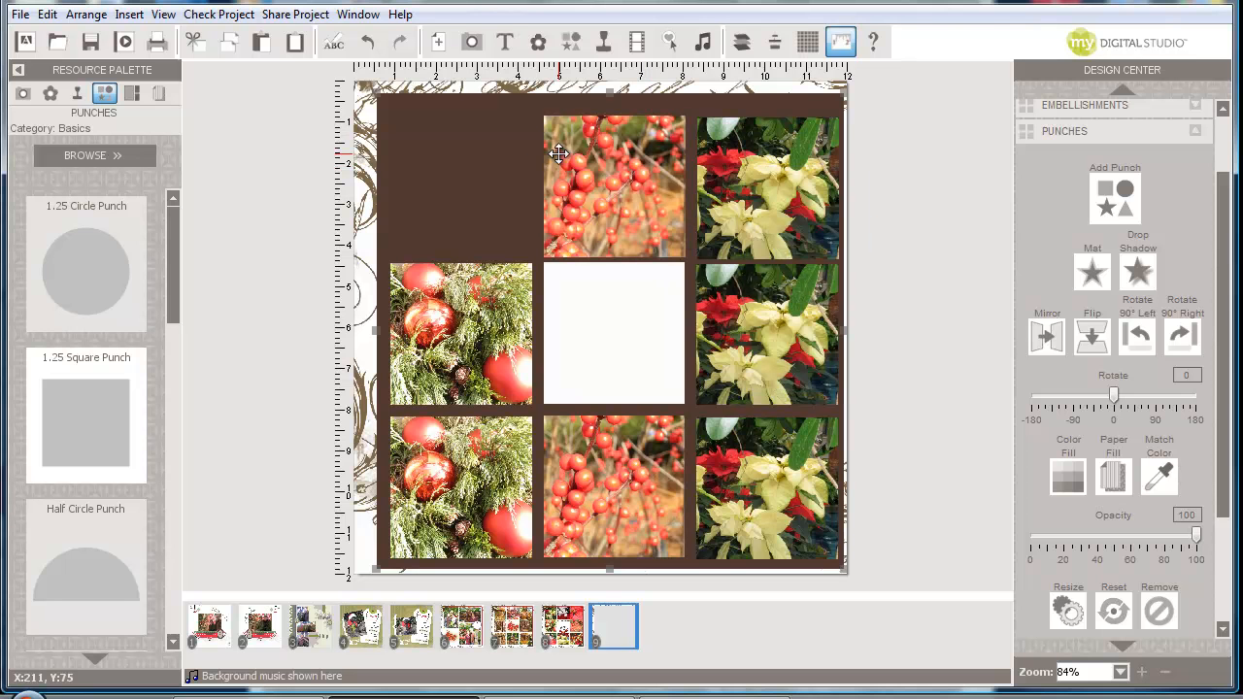
pyautogui.rightClick(493, 154)
pyautogui.rightClick(438, 150)
pyautogui.click(477, 230)
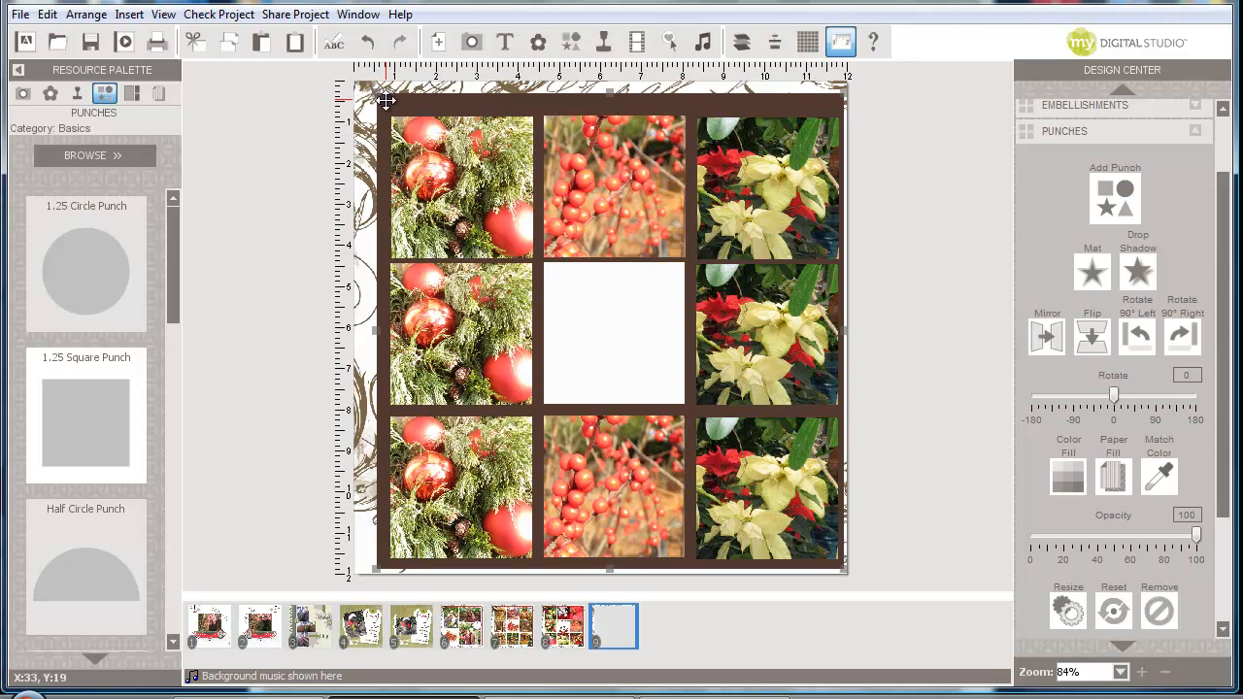
pyautogui.rightClick(387, 100)
pyautogui.click(442, 178)
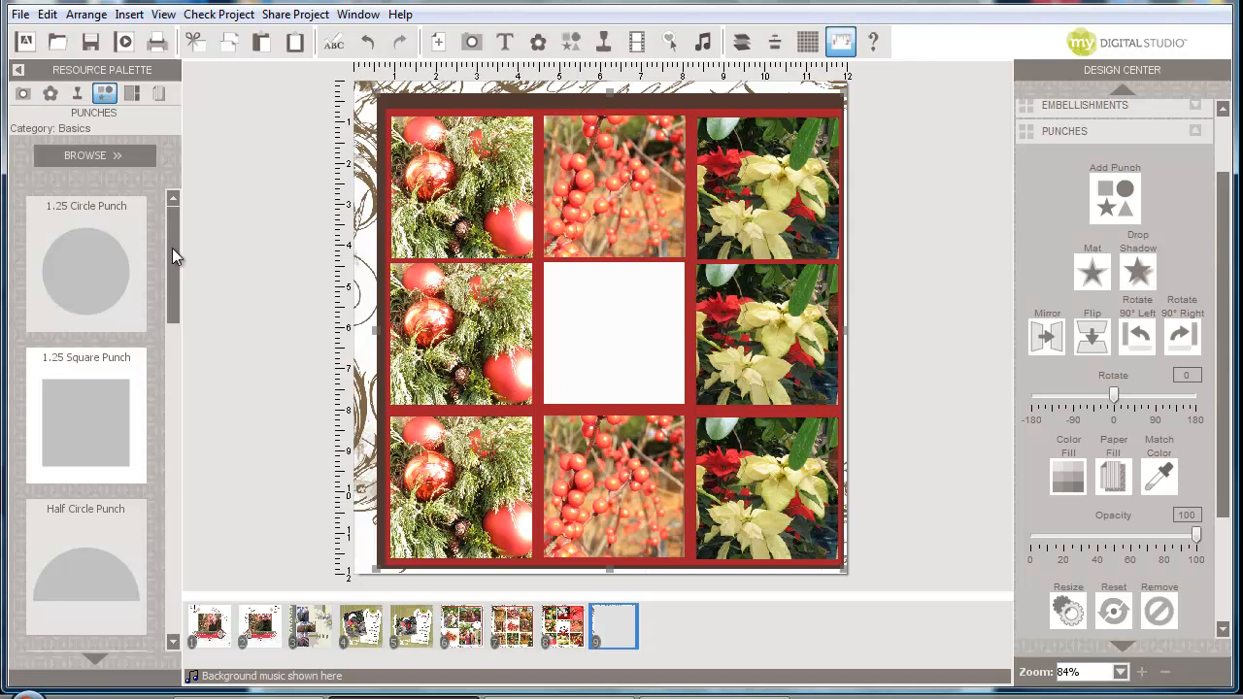
# Choose the My Originals punch category and add a Large Photo Corner Punch at the upper-left corner of the photo grid
pyautogui.moveTo(176, 238); pyautogui.dragTo(161, 554)
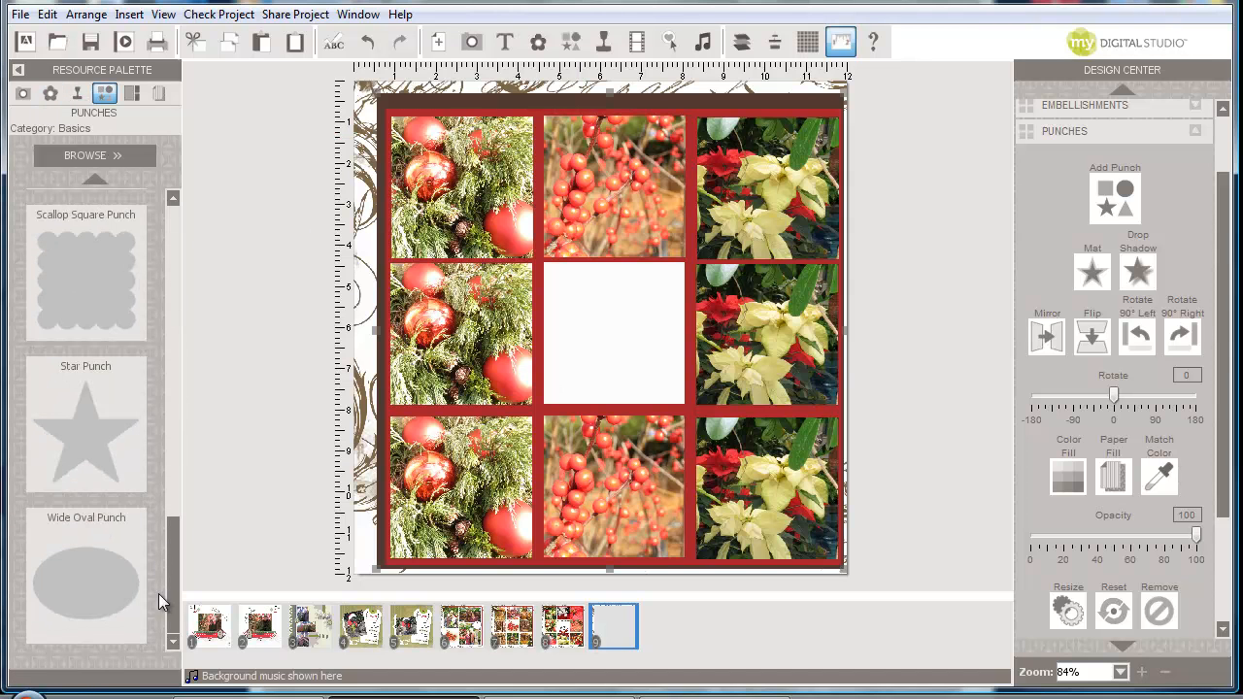
pyautogui.click(79, 150)
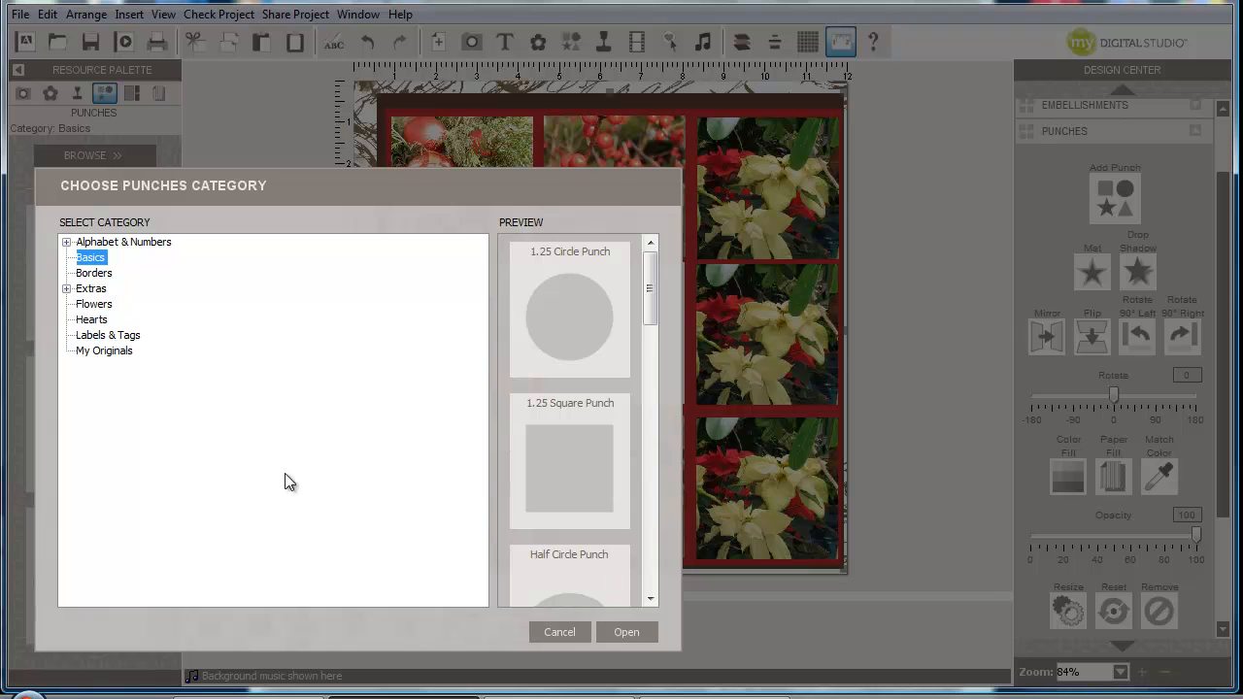
pyautogui.click(104, 351)
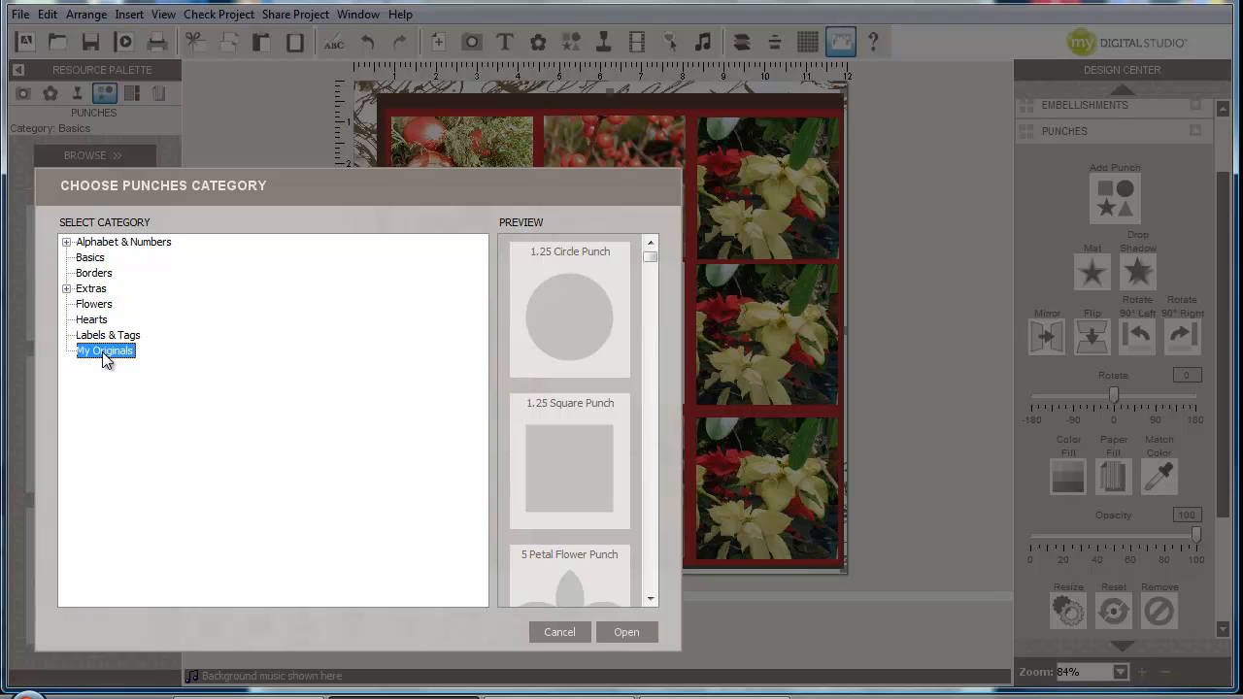
pyautogui.click(626, 632)
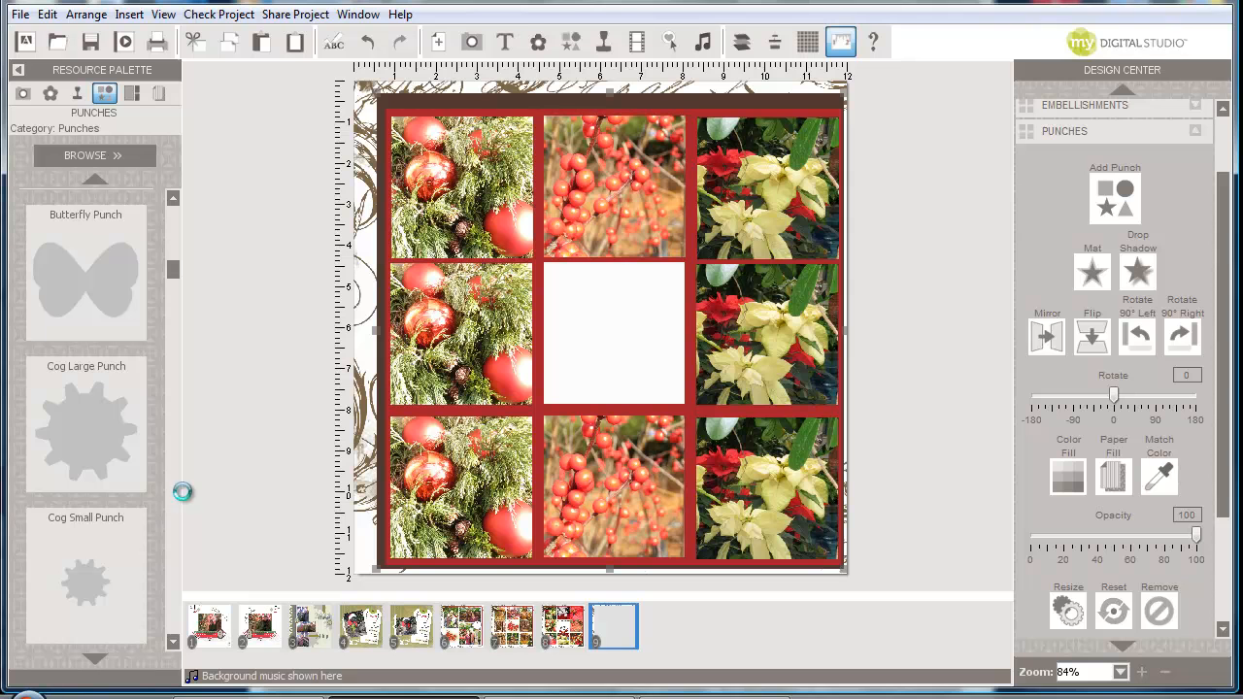
pyautogui.scroll(-5, 179, 496)
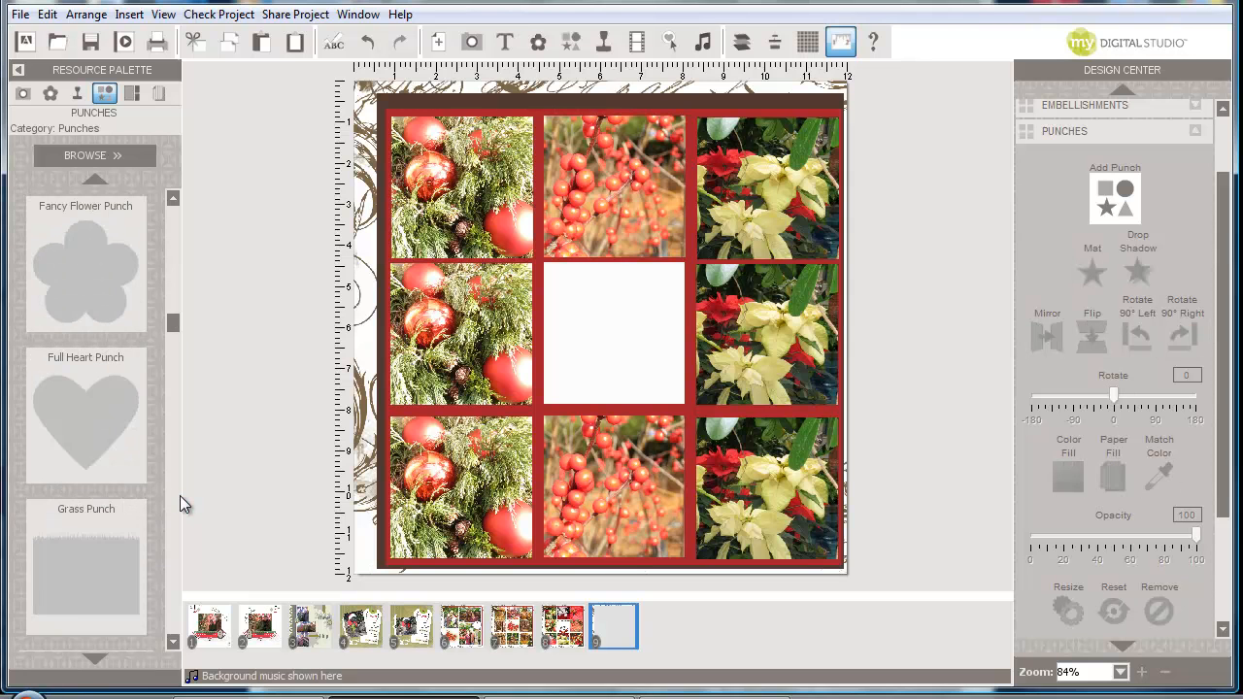
pyautogui.scroll(-5, 180, 495)
pyautogui.moveTo(108, 533); pyautogui.dragTo(395, 154)
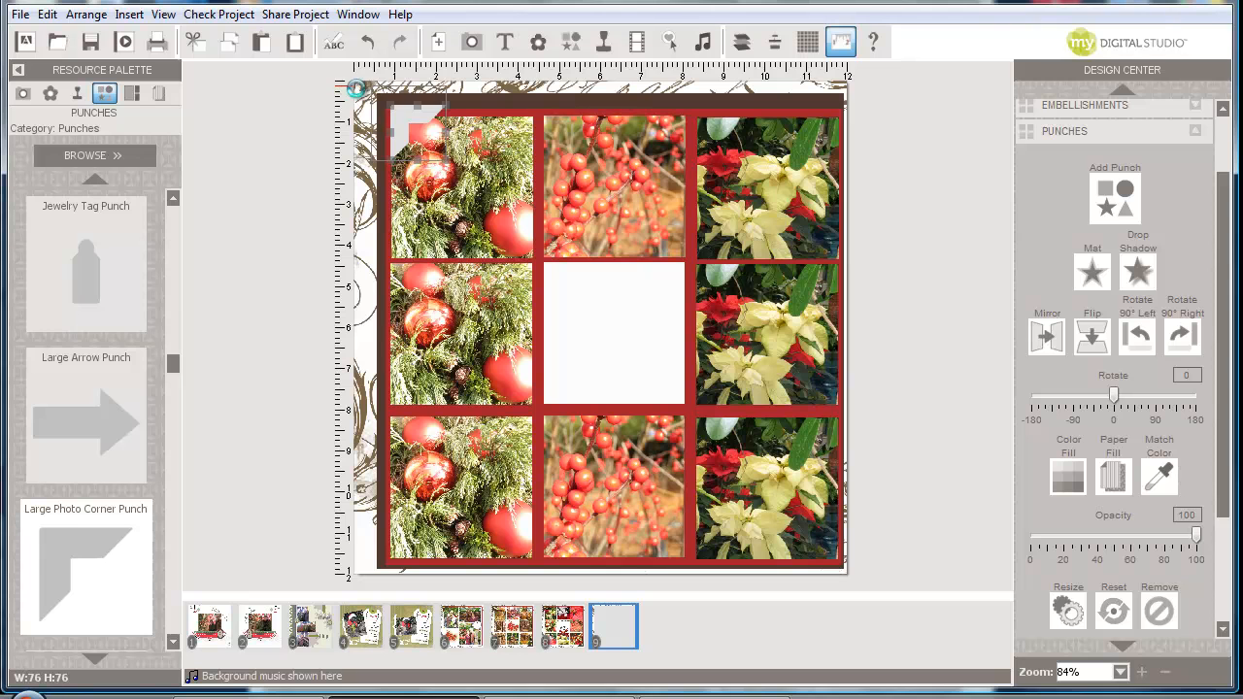
# Enlarge the photo corner punch and position it over the upper-left corner of the brown mat
pyautogui.moveTo(416, 110)
pyautogui.mouseDown()
pyautogui.moveTo(402, 95)
pyautogui.moveTo(409, 106)
pyautogui.mouseUp()
pyautogui.moveTo(457, 172); pyautogui.dragTo(464, 183)
pyautogui.moveTo(425, 107); pyautogui.dragTo(409, 98)
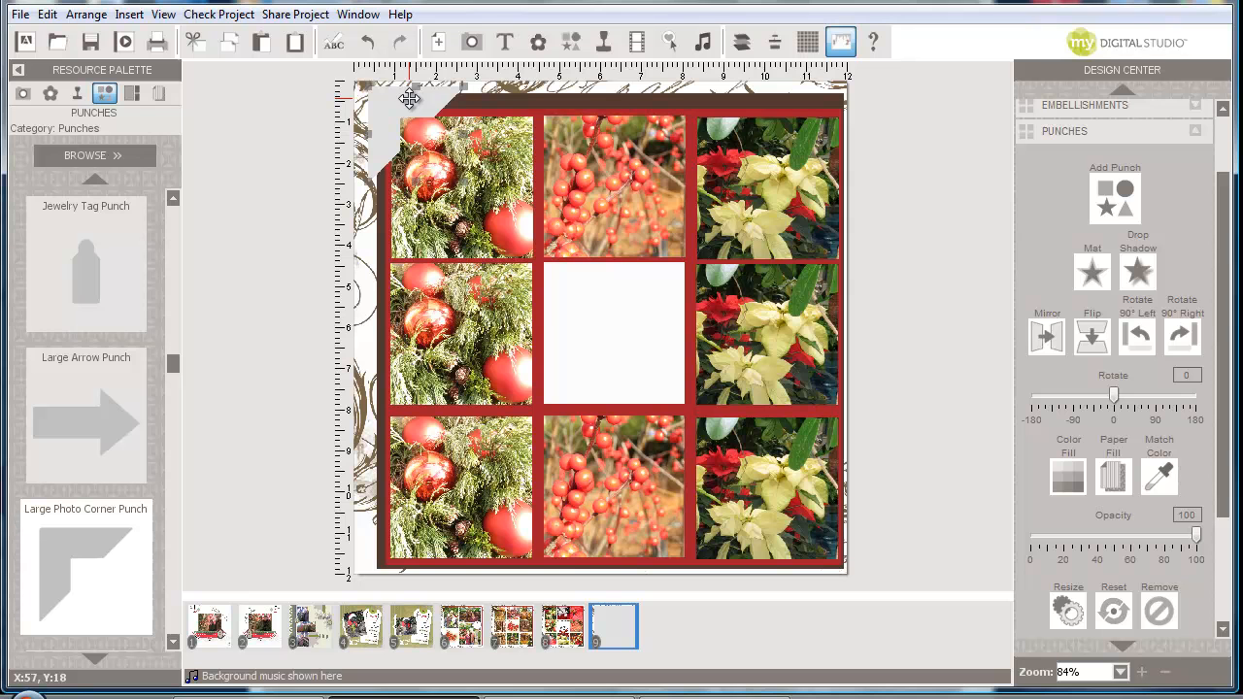
# Duplicate the photo corner punch and place the copy over the lower-right photo of the grid
pyautogui.rightClick(409, 98)
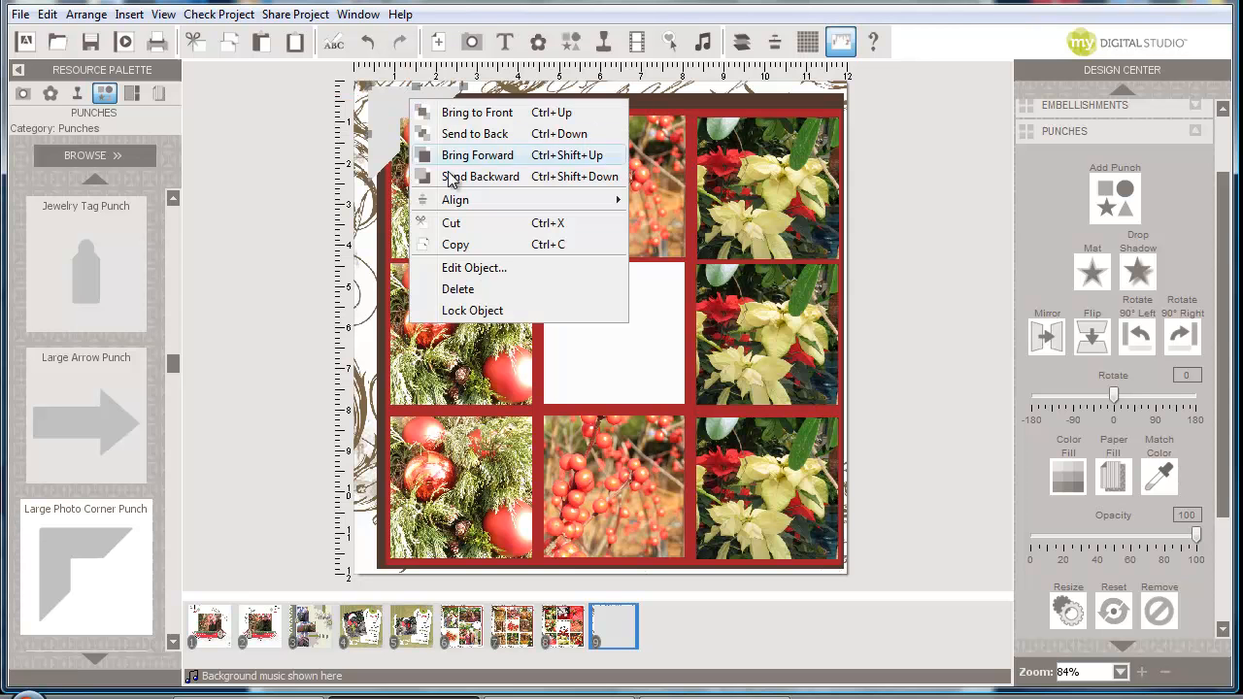
pyautogui.click(463, 247)
pyautogui.click(47, 13)
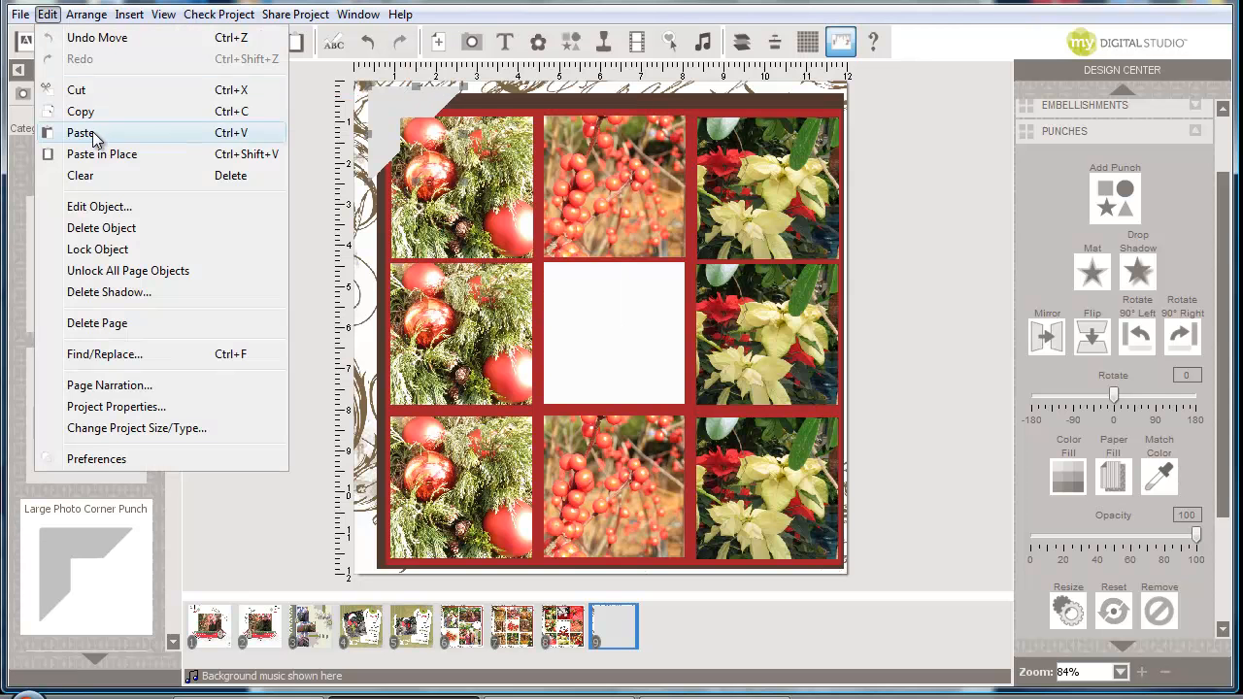
pyautogui.click(92, 132)
pyautogui.moveTo(729, 482); pyautogui.dragTo(721, 477)
# Flip the copied corner punch, rotate it to -90 degrees, and position it over the lower-right corner of the brown mat
pyautogui.click(1091, 335)
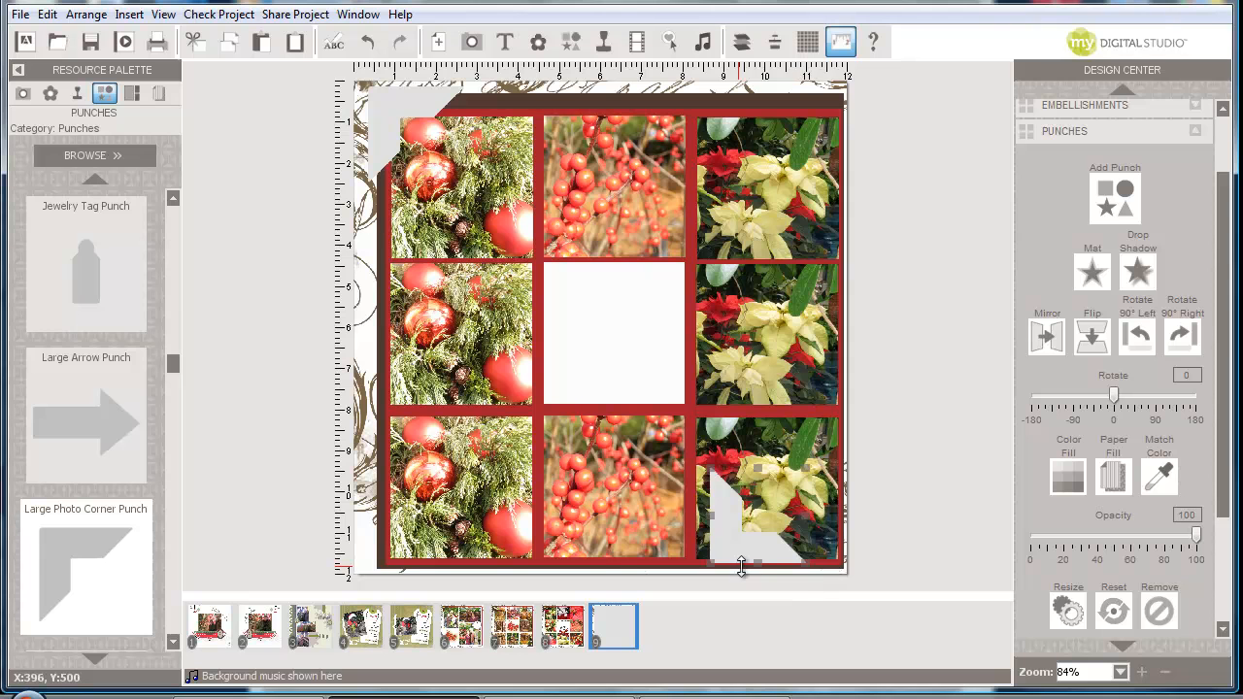
pyautogui.moveTo(802, 556); pyautogui.dragTo(803, 583)
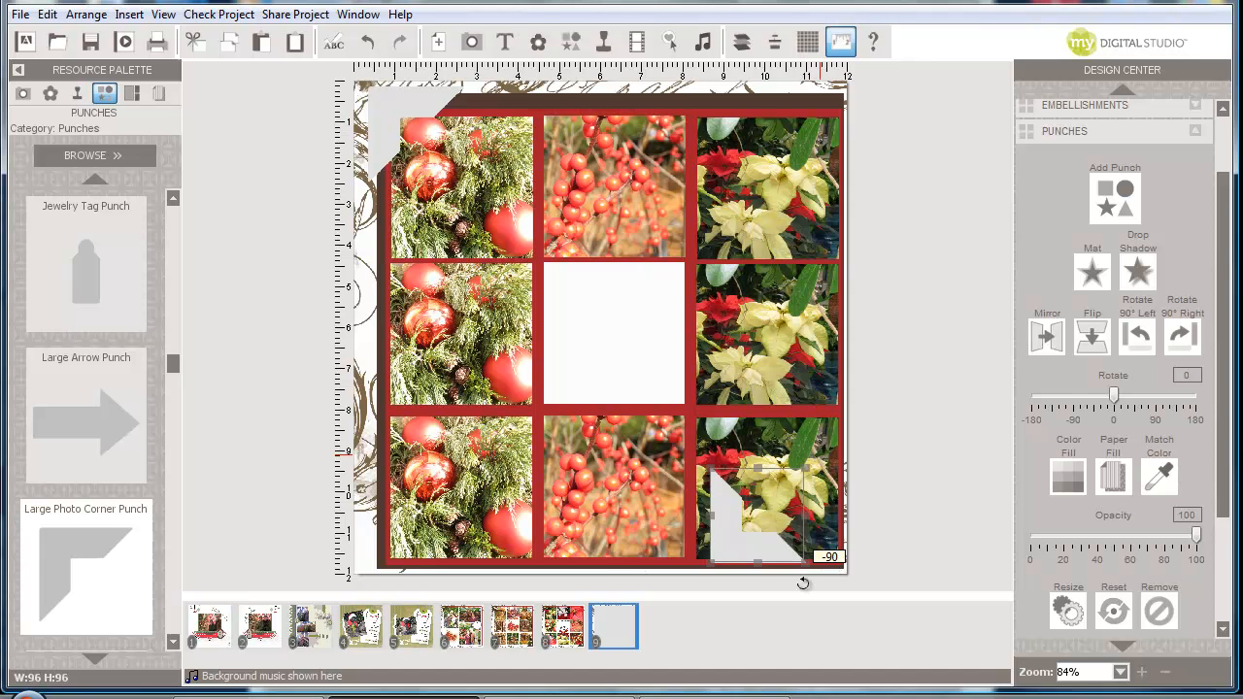
pyautogui.moveTo(762, 543)
pyautogui.mouseDown()
pyautogui.moveTo(803, 548)
pyautogui.moveTo(785, 541)
pyautogui.mouseUp()
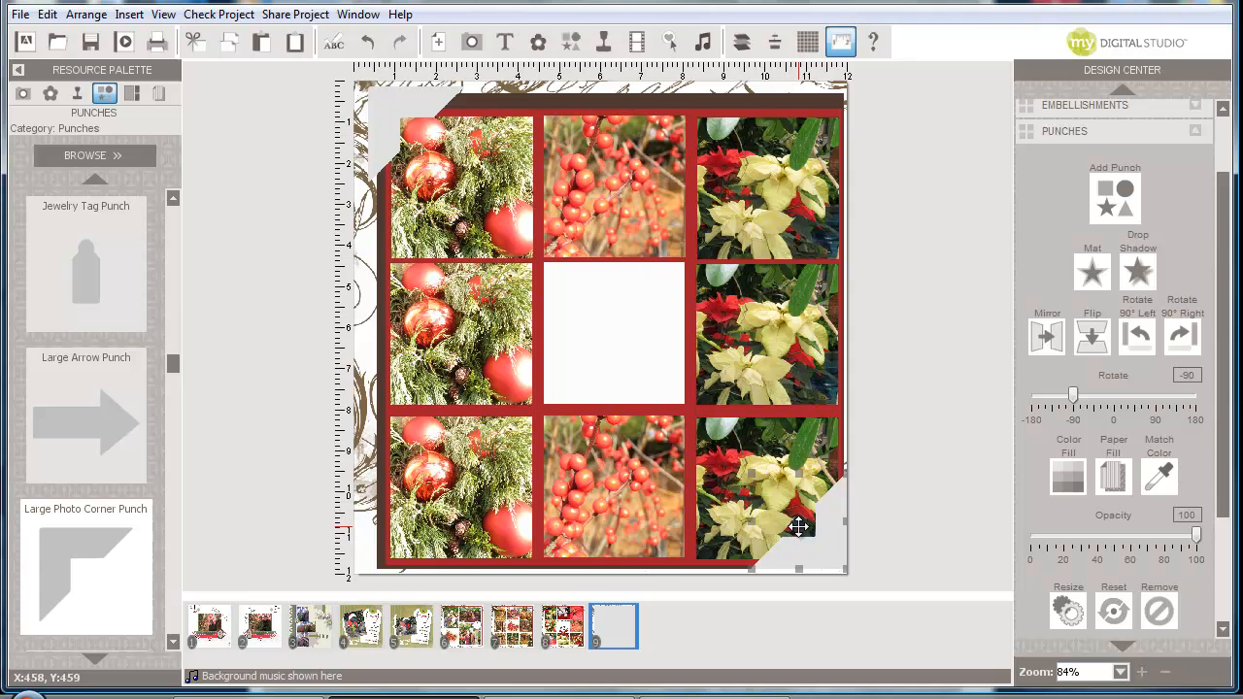
# Open the finished Botanical Garden collage page, page 8, and show the grid overlay on it
pyautogui.click(579, 629)
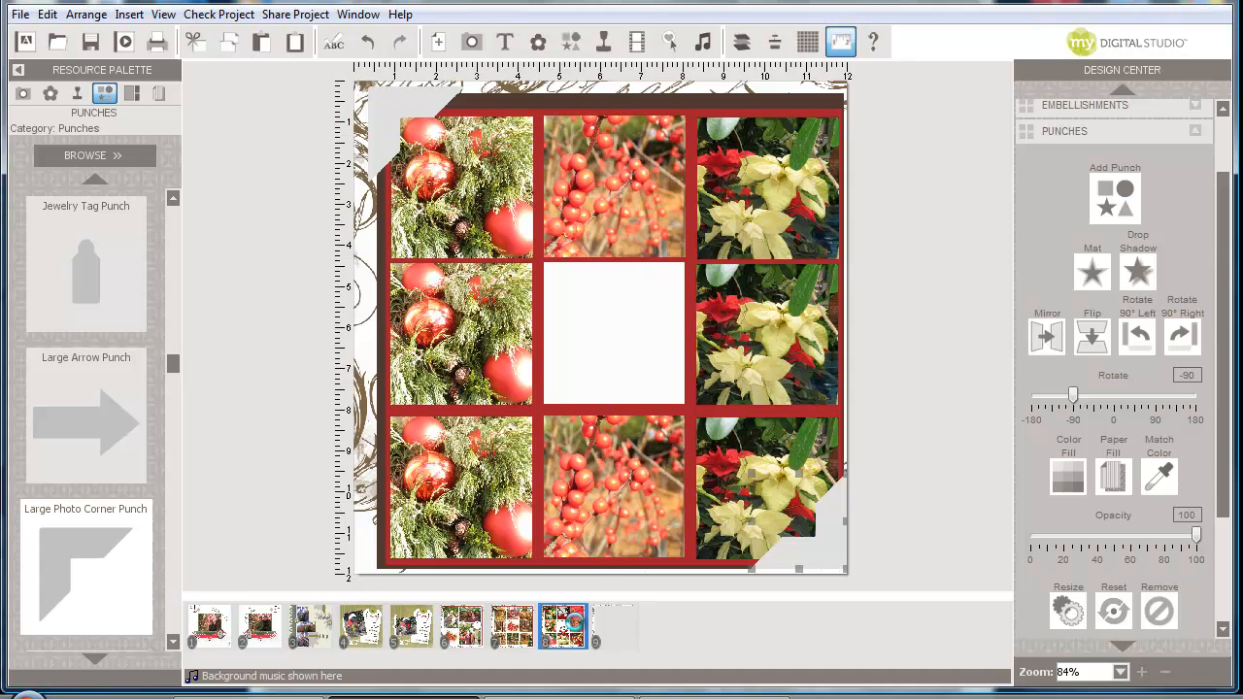
pyautogui.click(573, 626)
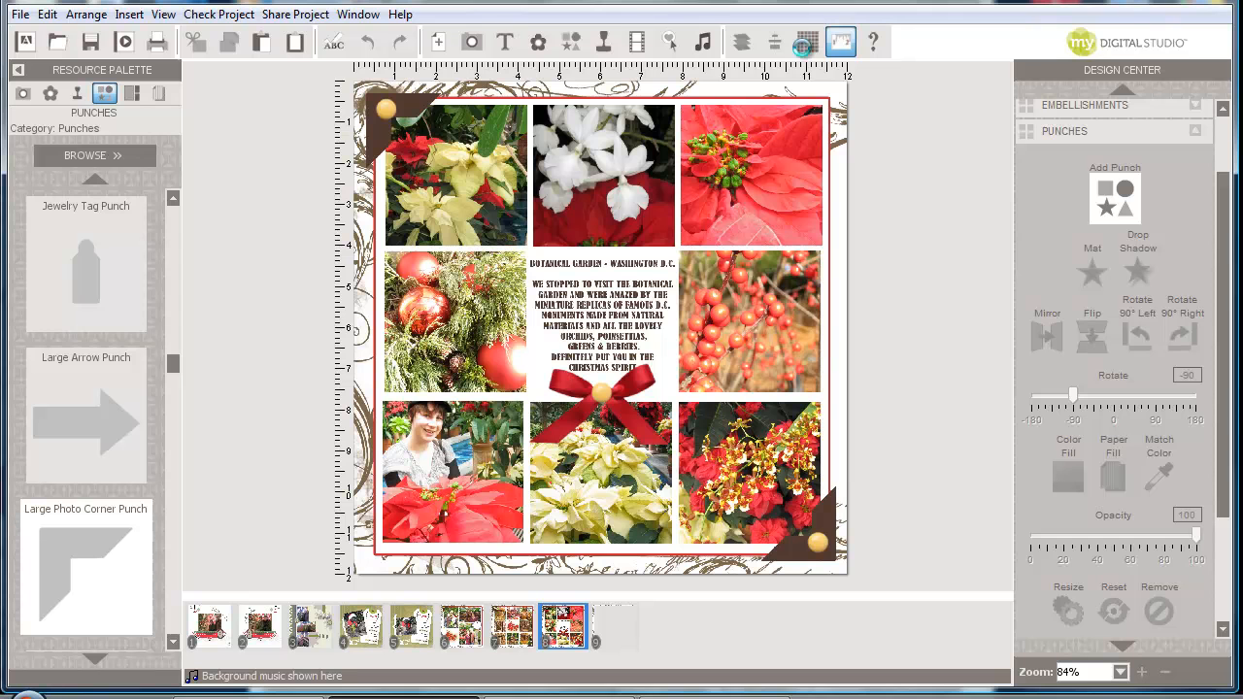
pyautogui.click(807, 41)
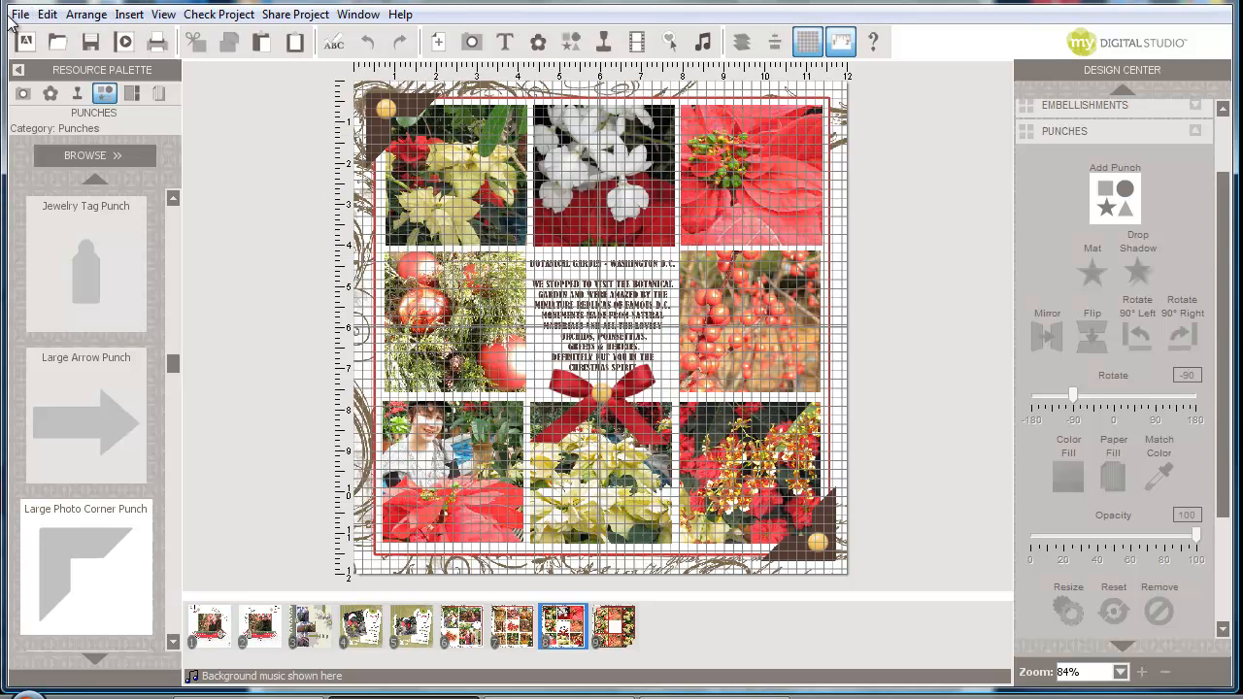
pyautogui.click(44, 15)
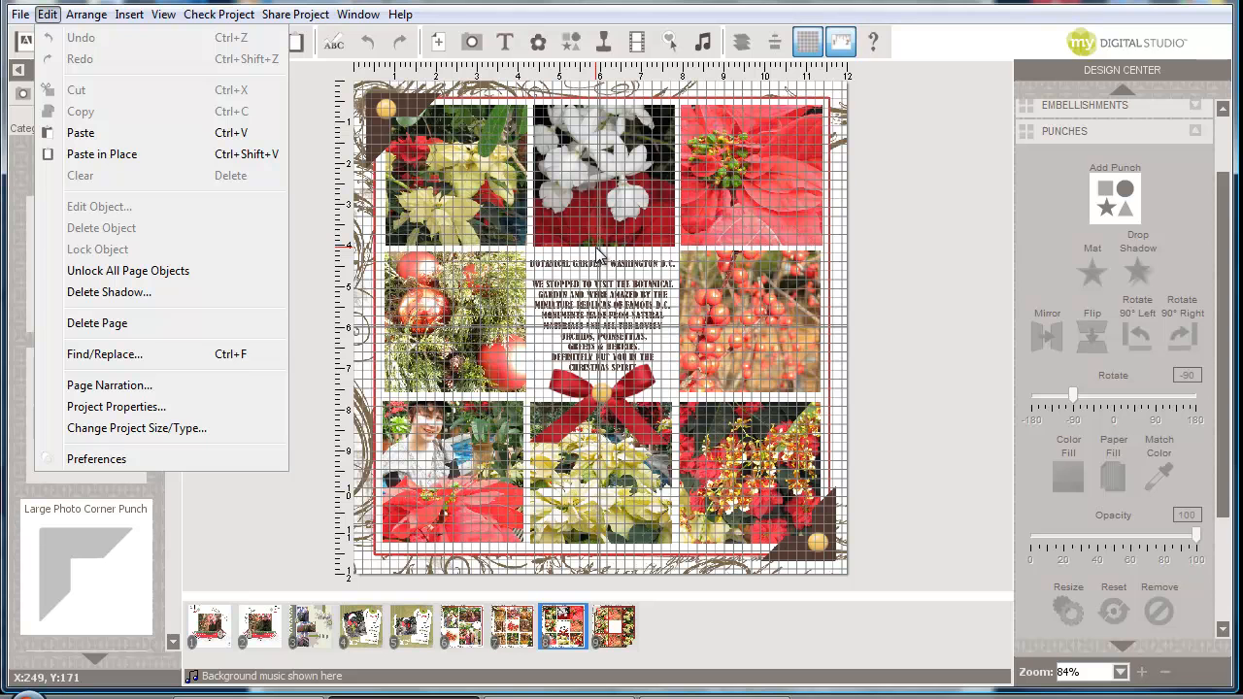
pyautogui.click(812, 44)
pyautogui.click(713, 697)
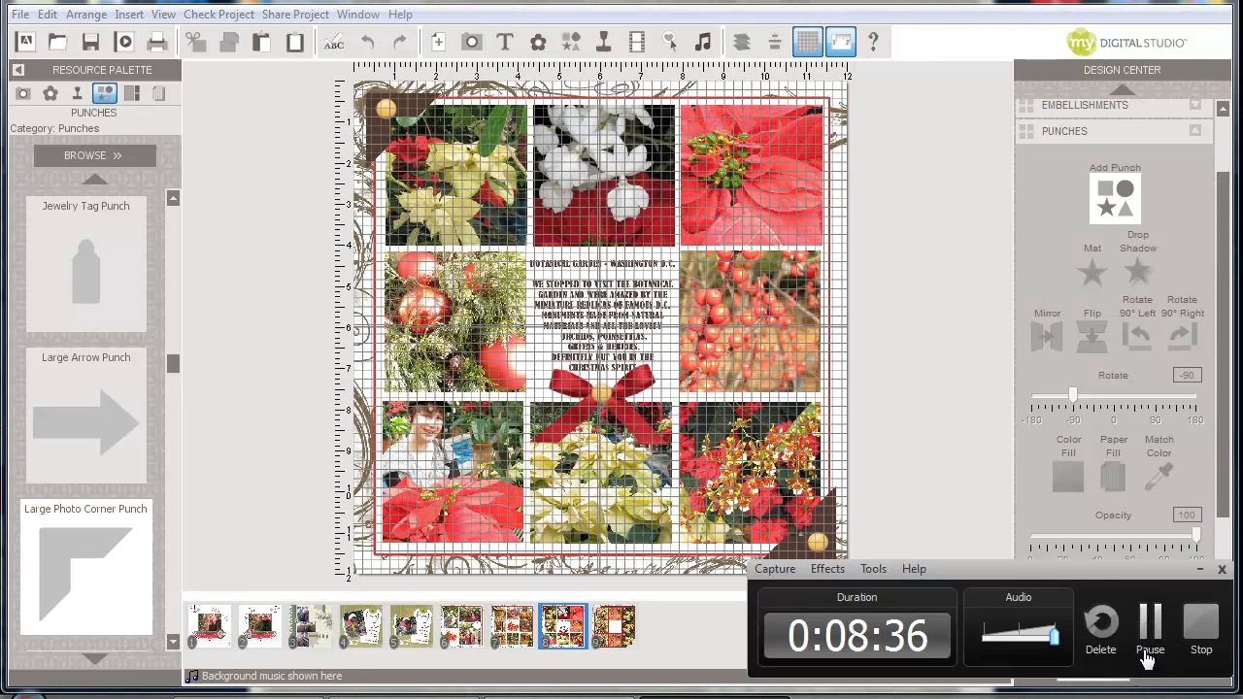